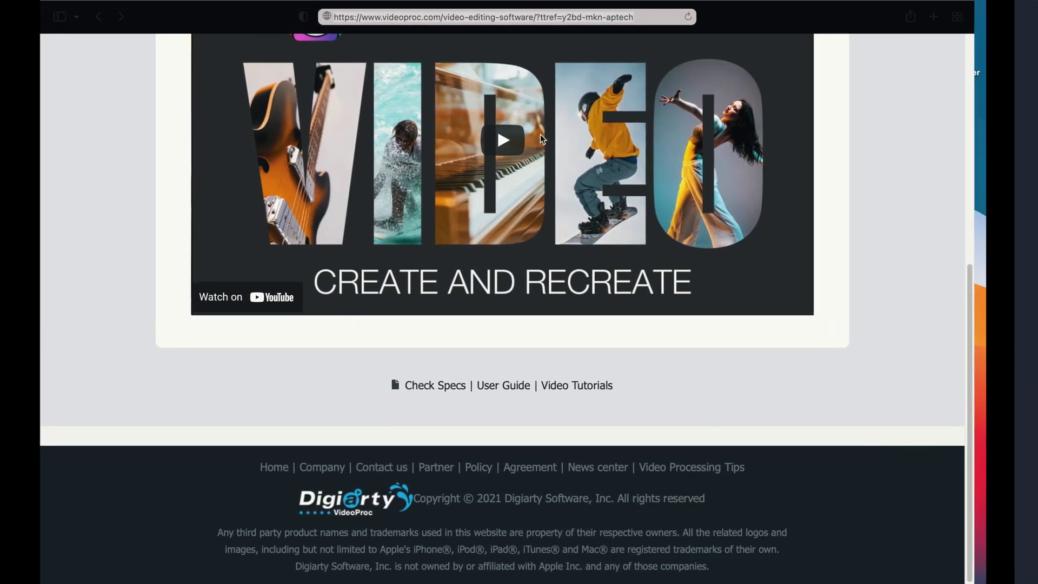
# - Start playing the embedded VideoProc Vlogger video on the Safari page
pyautogui.scroll(2, 508, 128)
pyautogui.press('super+l')
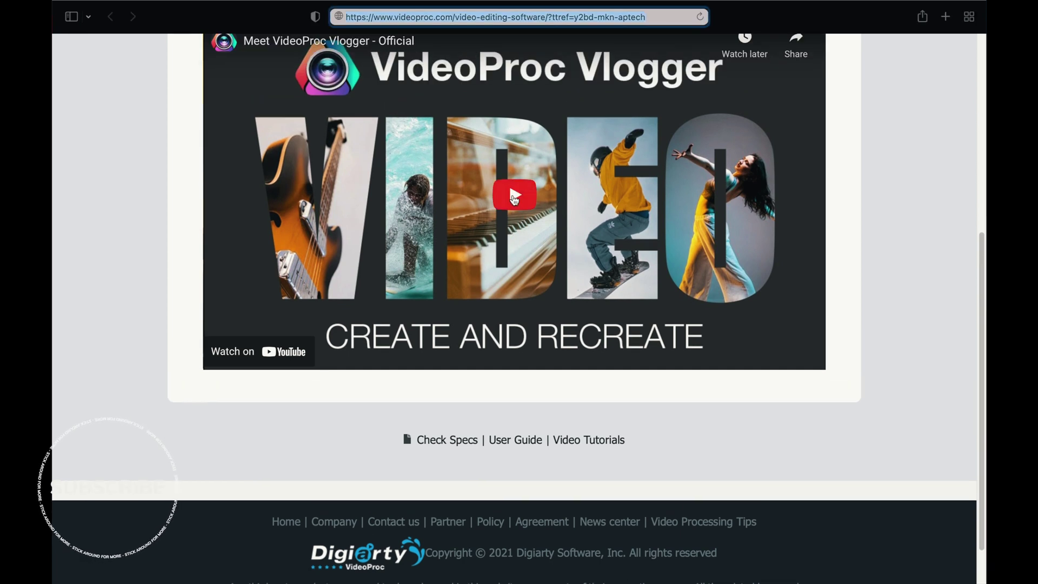
pyautogui.click(513, 189)
# - Scroll back up to the top of the page with the Free Download offer
pyautogui.scroll(2, 514, 198)
pyautogui.scroll(5, 512, 195)
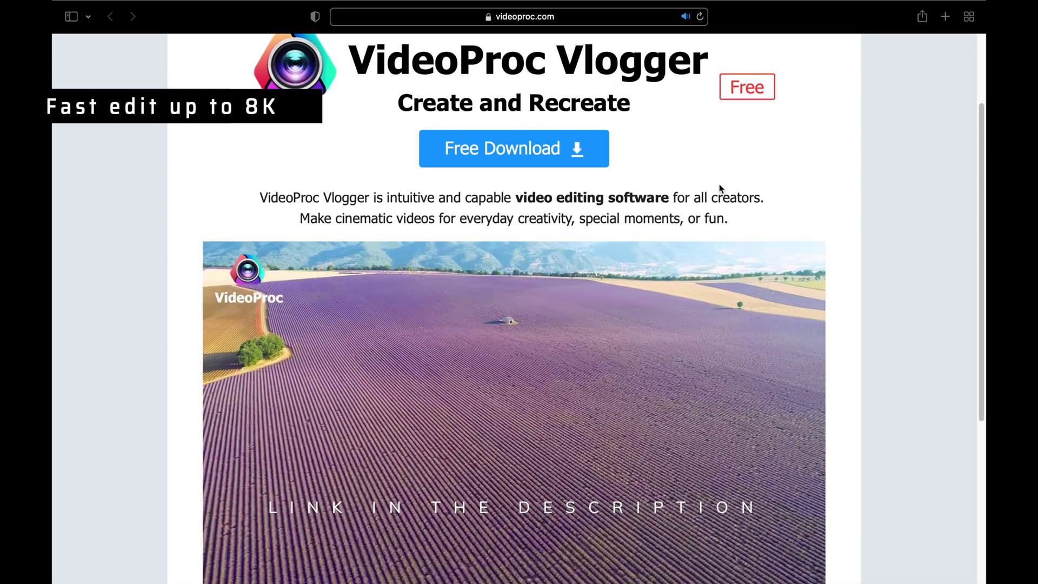
pyautogui.scroll(3, 699, 155)
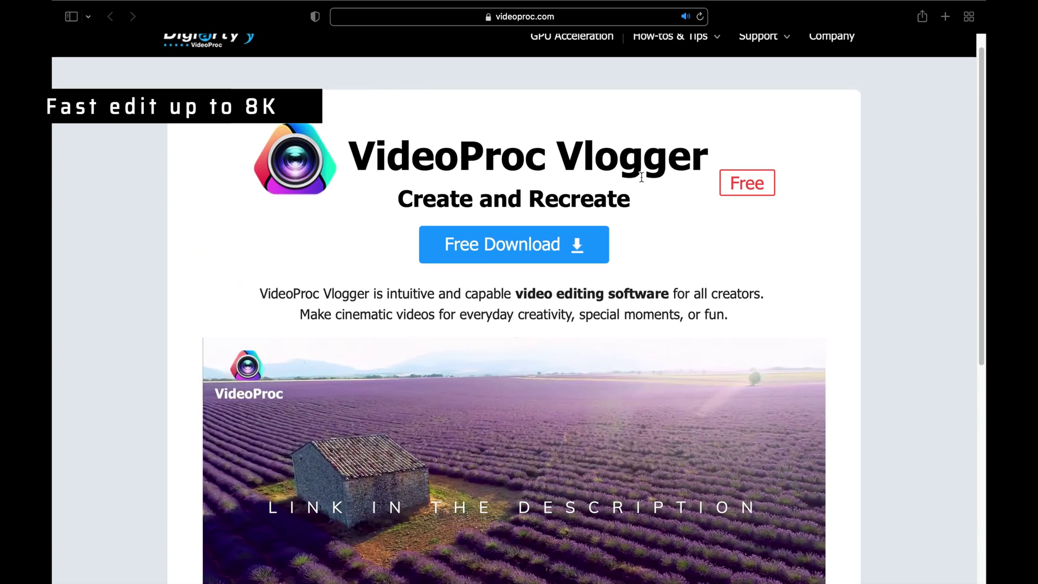
pyautogui.scroll(1, 641, 177)
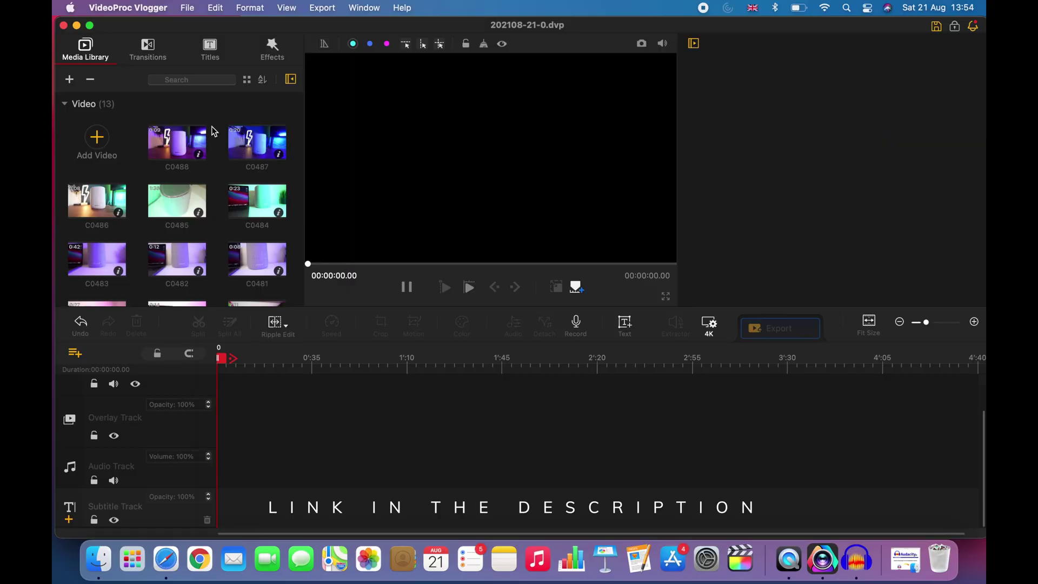
# - Add C0485.mp4 from the Video folder to the media library, after briefly previewing C0487.mp4
pyautogui.scroll(-10, 190, 130)
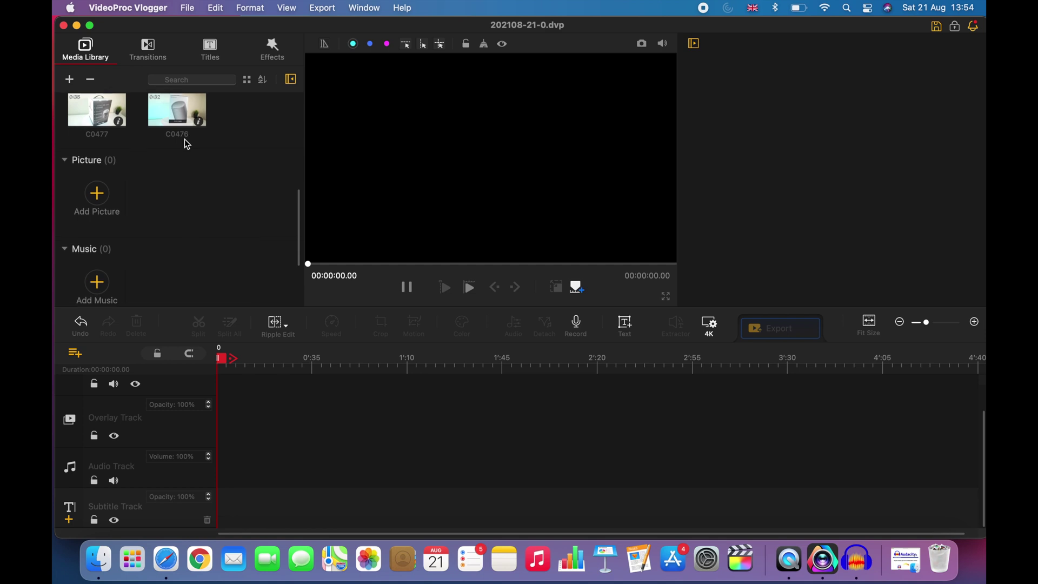
pyautogui.scroll(-3, 157, 197)
pyautogui.scroll(-2, 158, 202)
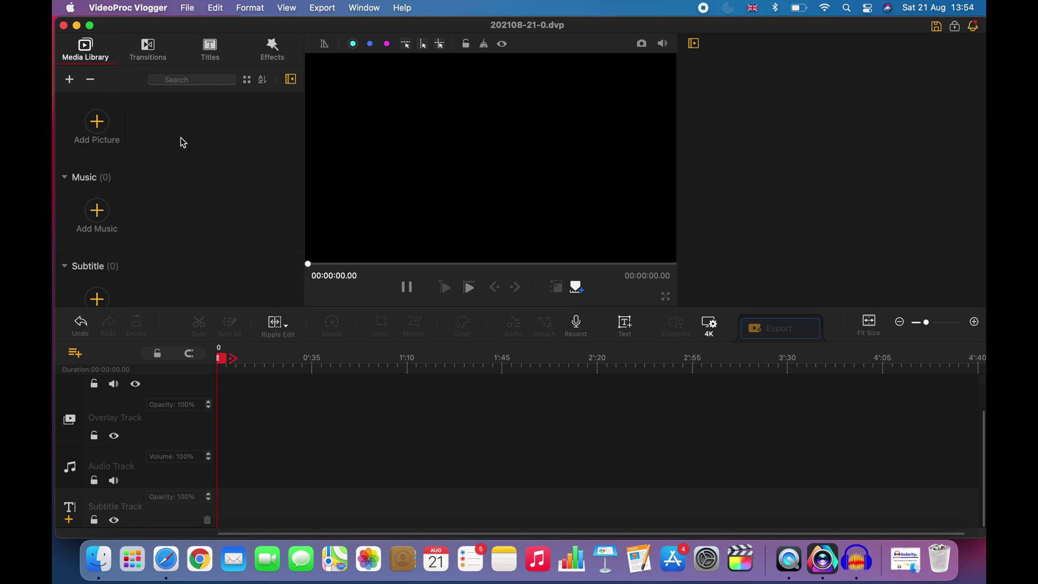
pyautogui.scroll(10, 211, 131)
pyautogui.scroll(2, 129, 127)
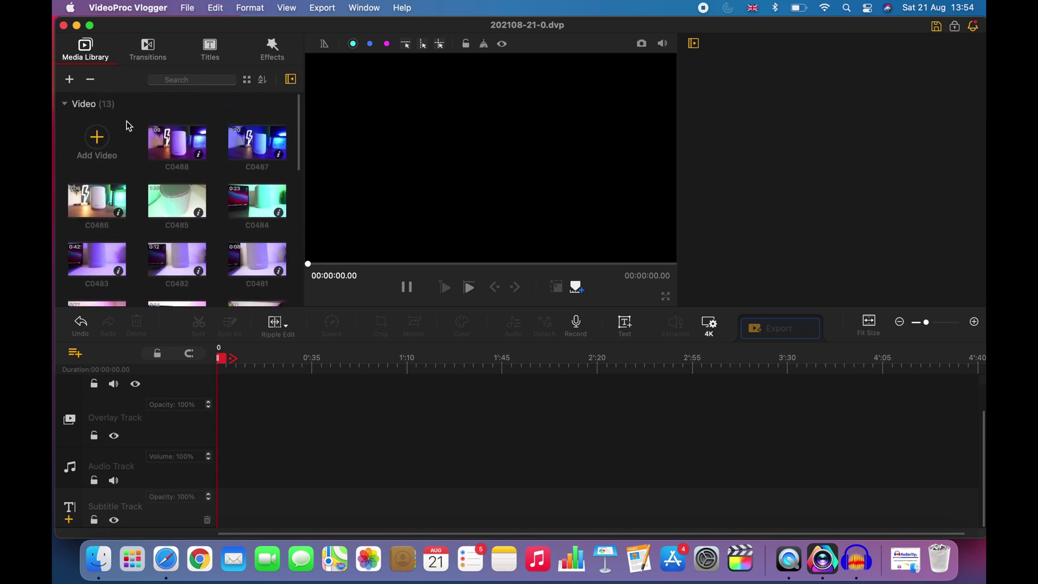
pyautogui.click(97, 141)
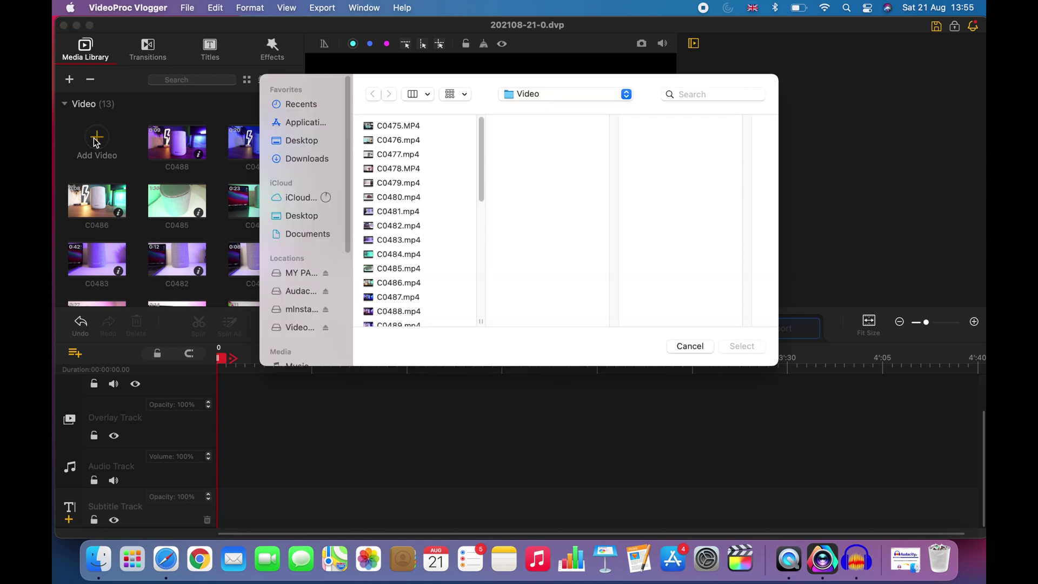
pyautogui.click(406, 268)
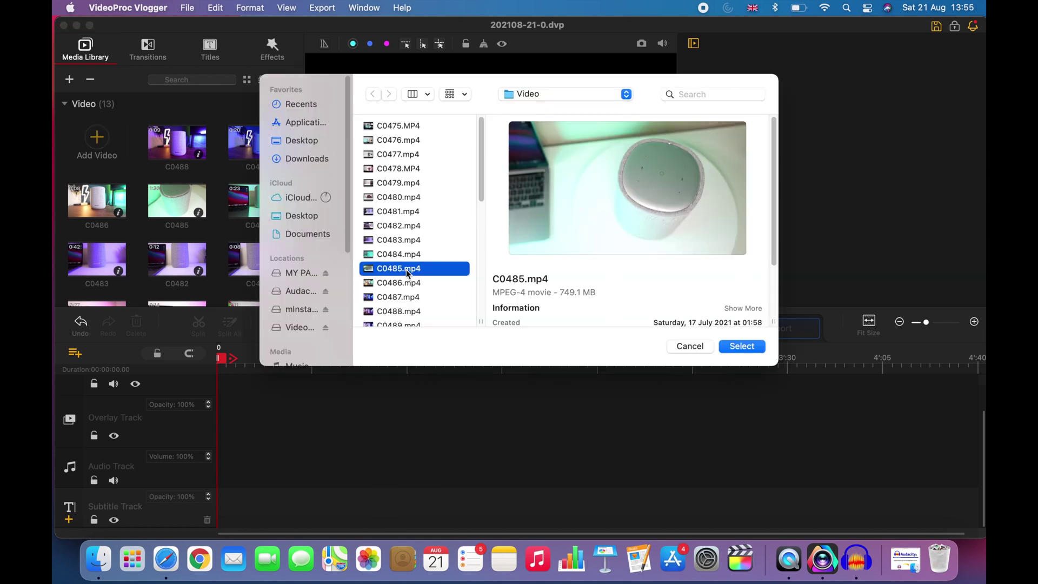
pyautogui.click(397, 297)
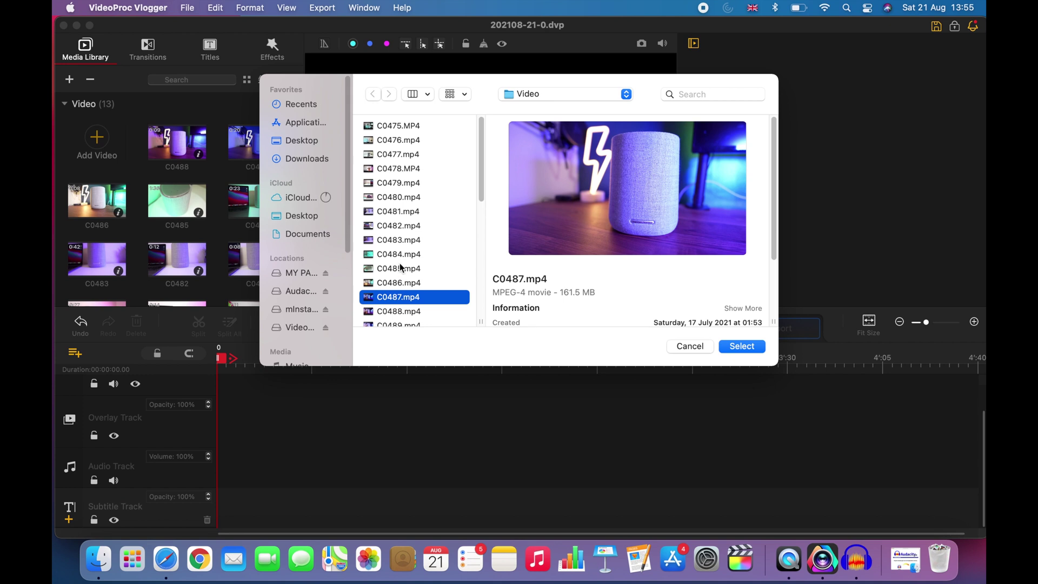
pyautogui.click(392, 273)
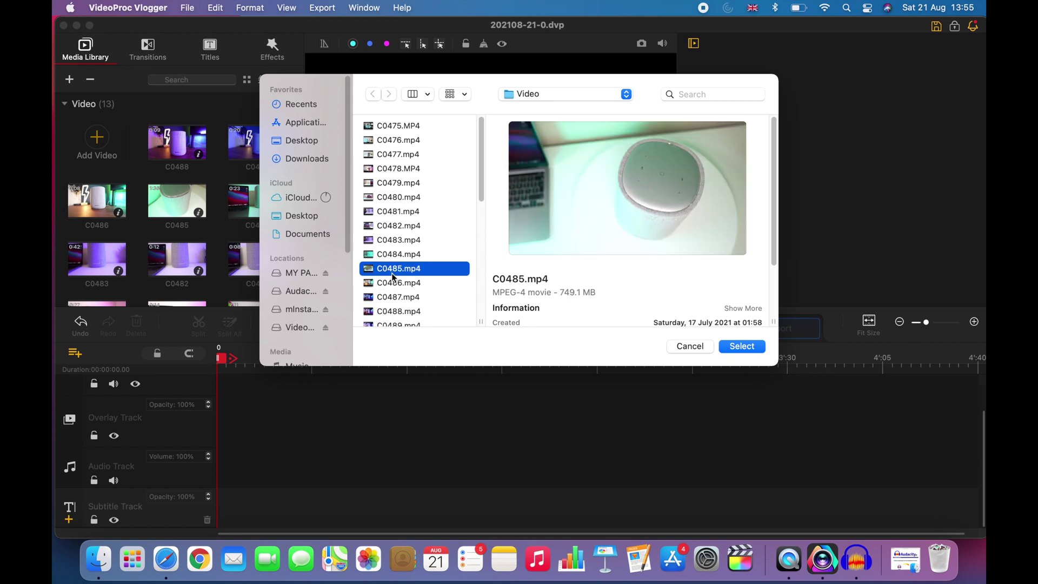
pyautogui.click(742, 347)
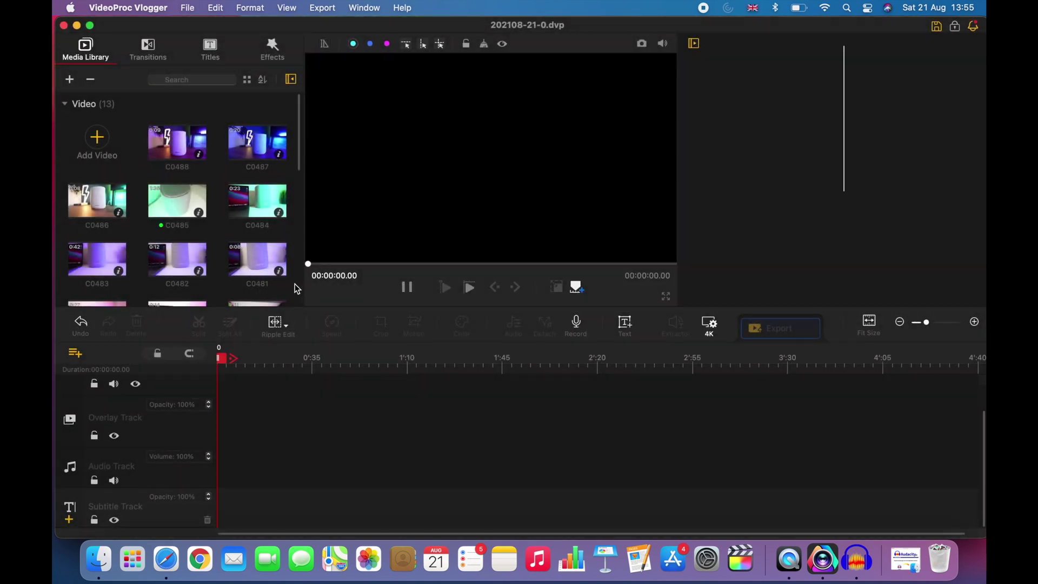
# - Browse the Transitions, Titles and Effects libraries, ending on filters like Rain Storm and Snow 1
pyautogui.scroll(-5, 180, 158)
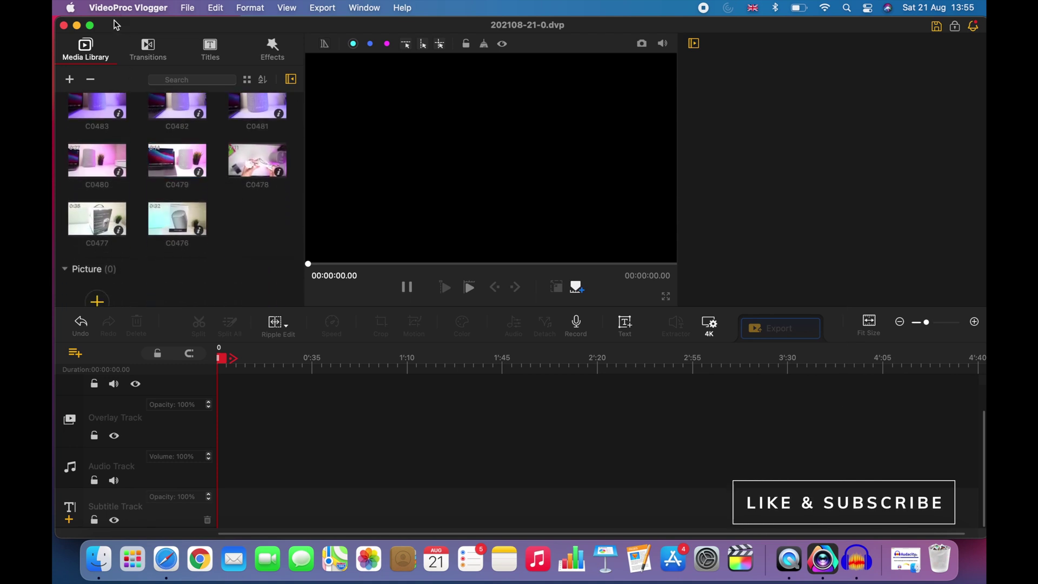
pyautogui.click(157, 53)
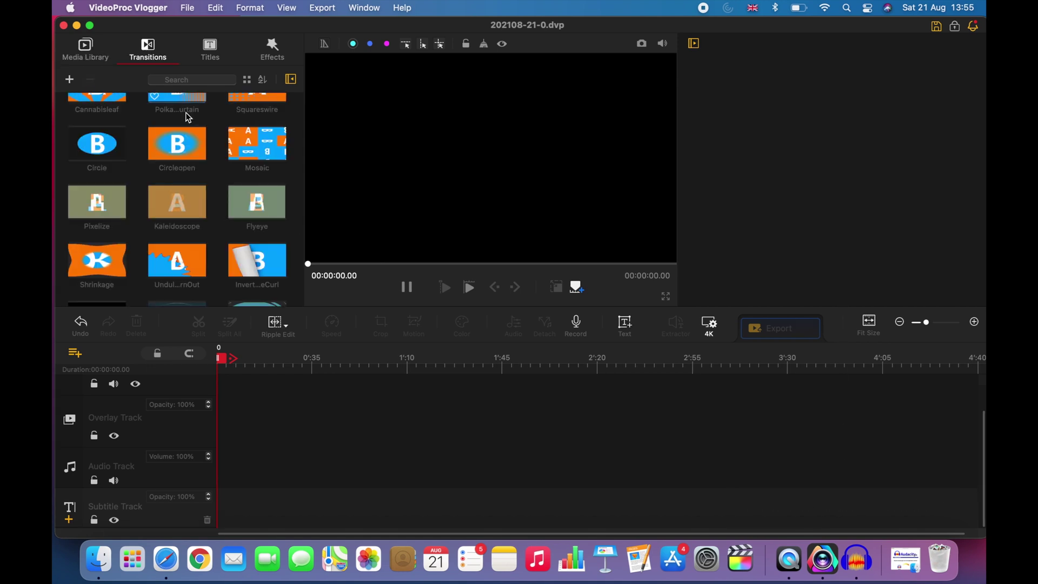
pyautogui.scroll(-5, 187, 145)
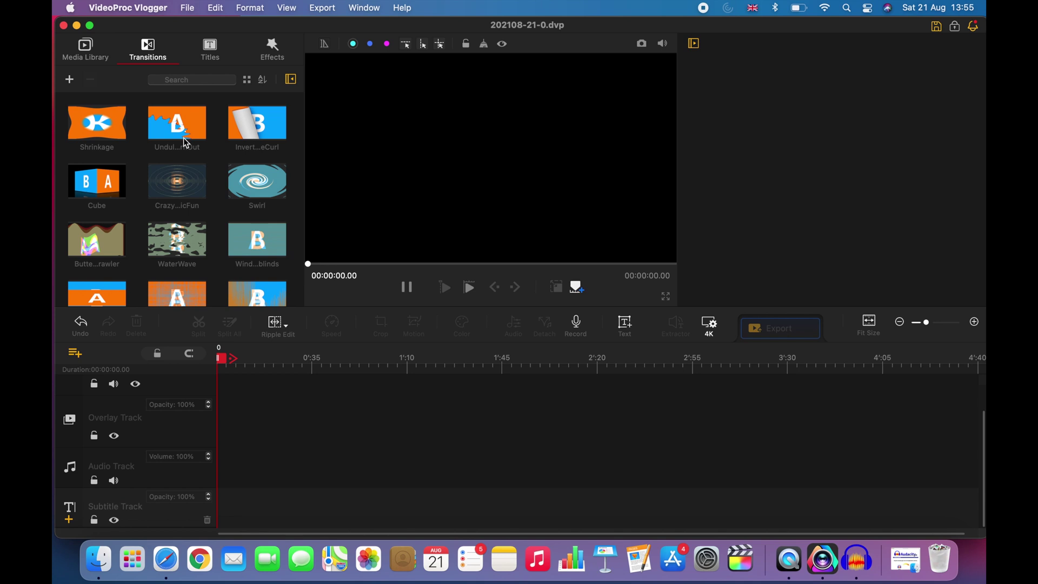
pyautogui.click(207, 58)
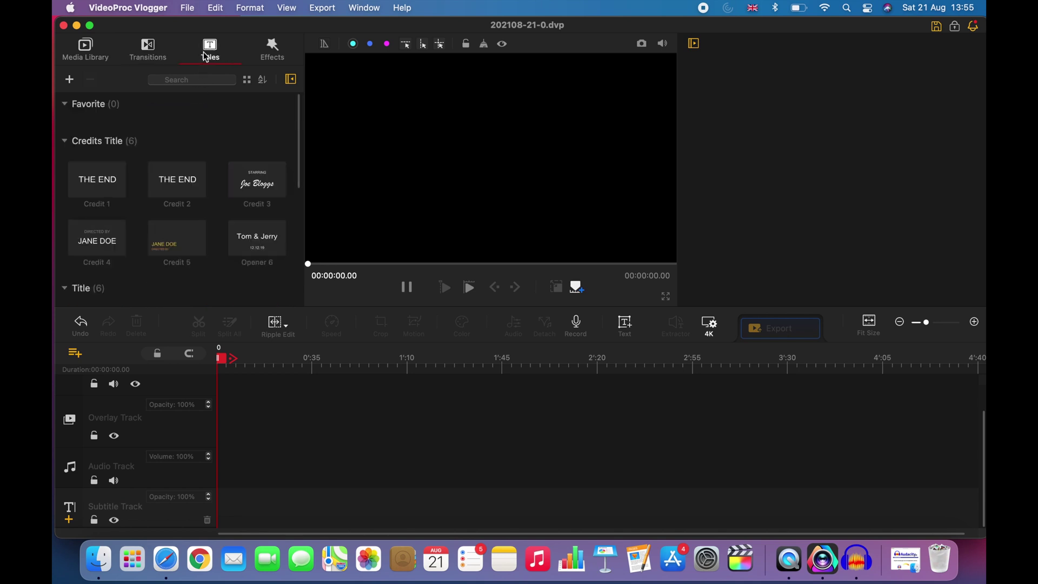
pyautogui.scroll(-10, 183, 115)
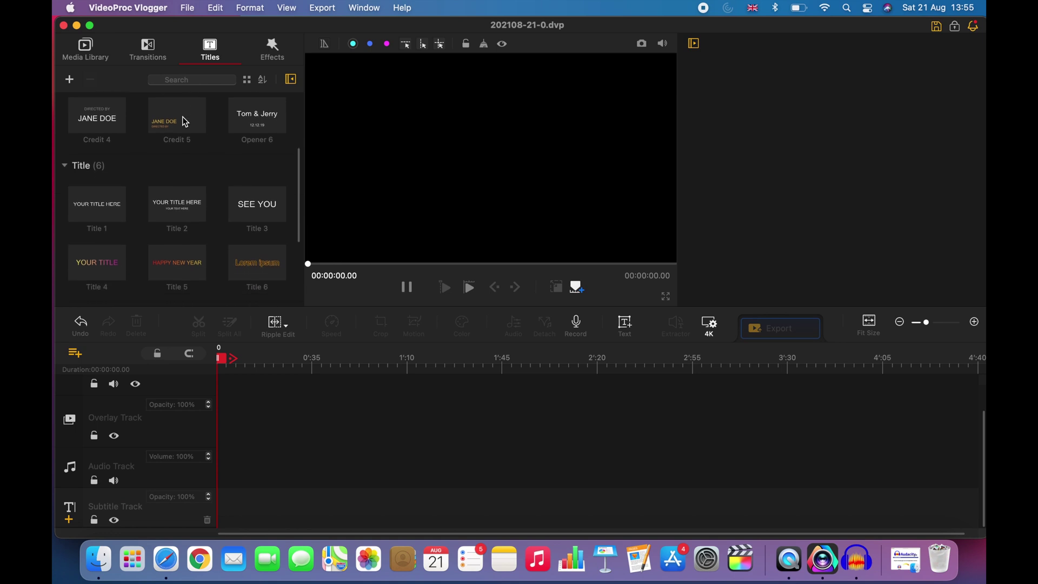
pyautogui.scroll(10, 183, 116)
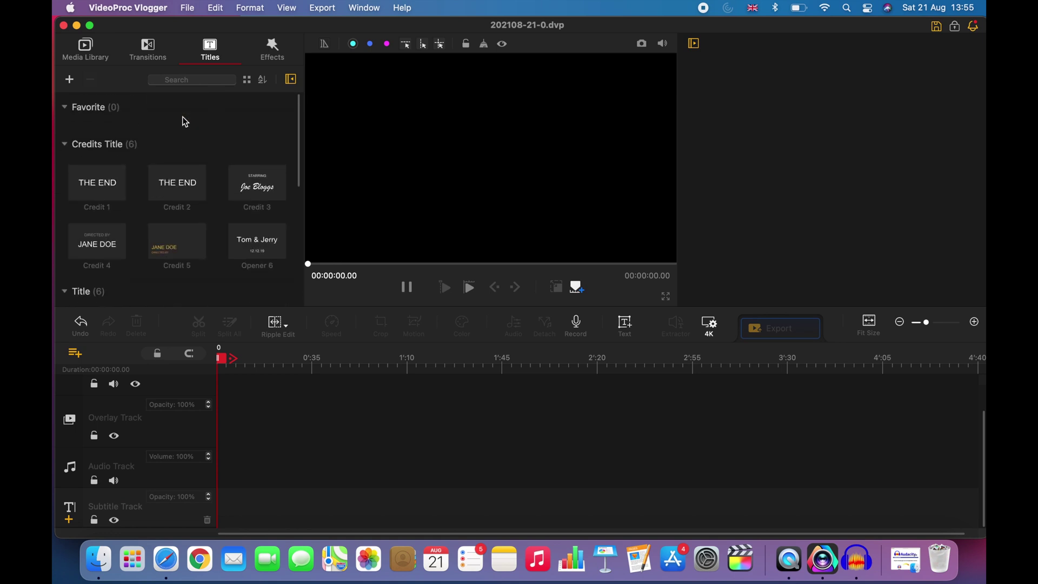
pyautogui.click(271, 65)
pyautogui.scroll(-5, 165, 213)
pyautogui.scroll(-10, 166, 208)
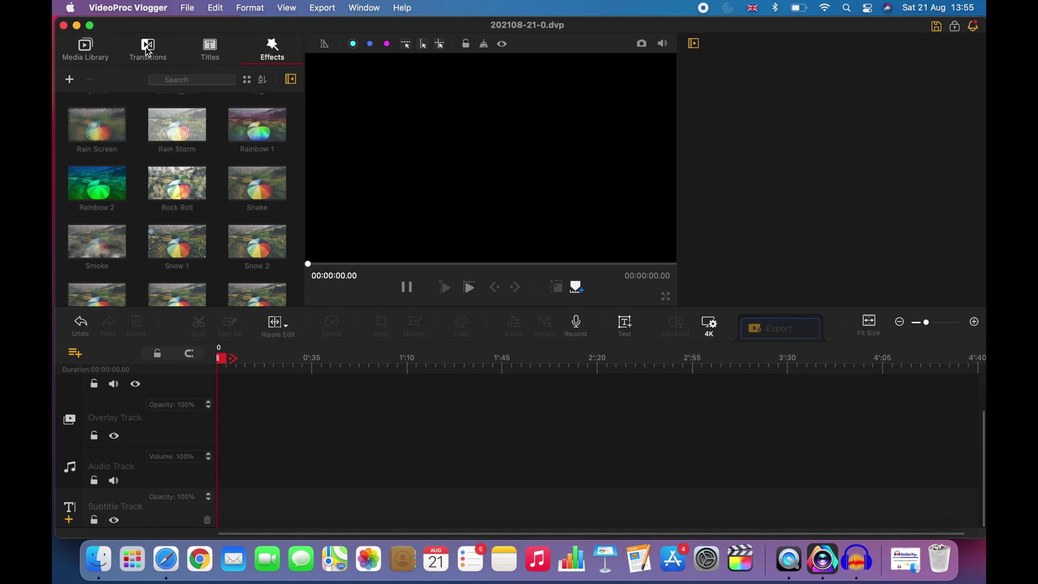
# - Place clips C0488, C0487 and C0485 in that order on the video track
pyautogui.click(97, 50)
pyautogui.scroll(5, 172, 132)
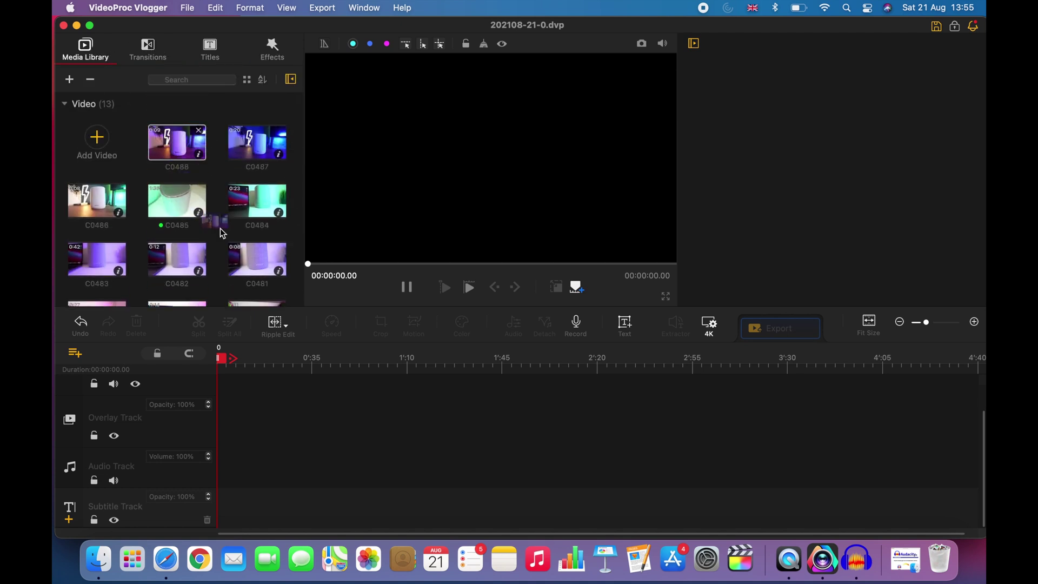
pyautogui.moveTo(263, 329); pyautogui.dragTo(241, 397)
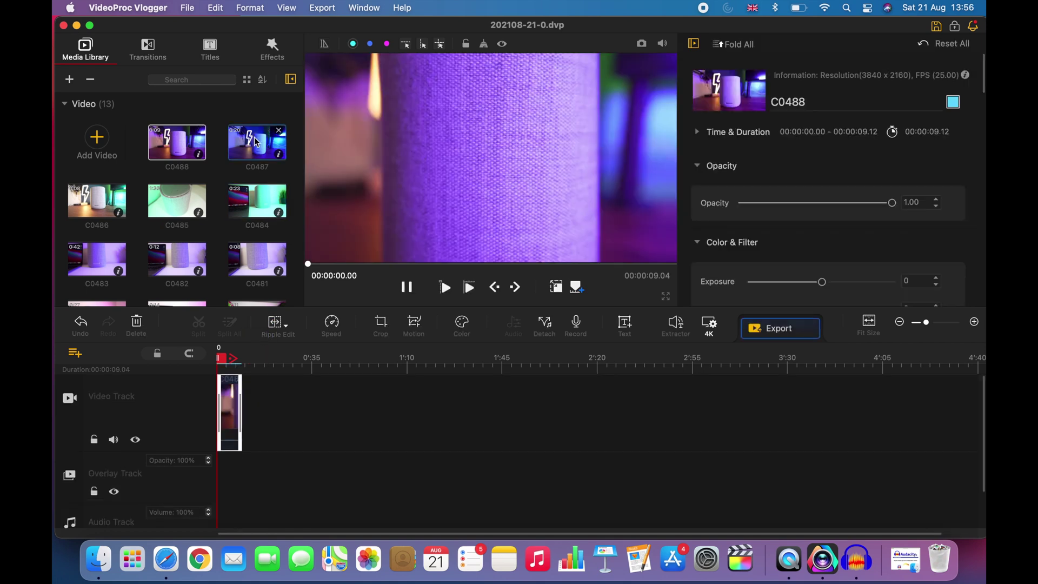
pyautogui.moveTo(257, 143); pyautogui.dragTo(269, 225)
pyautogui.moveTo(263, 314); pyautogui.dragTo(271, 394)
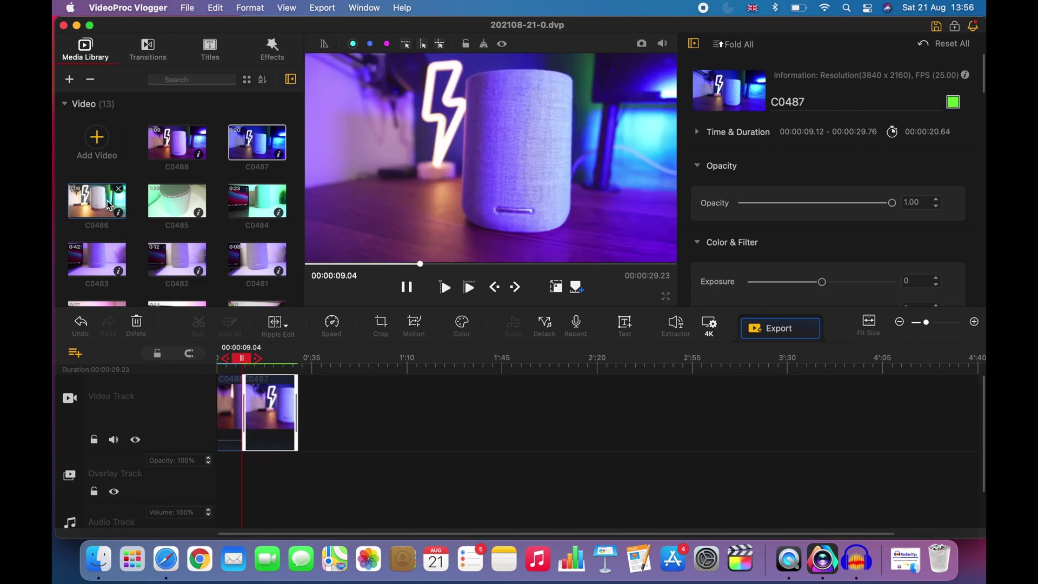
pyautogui.moveTo(322, 370); pyautogui.dragTo(320, 397)
# - Browse the Titles library to find the Title 1 template
pyautogui.click(215, 52)
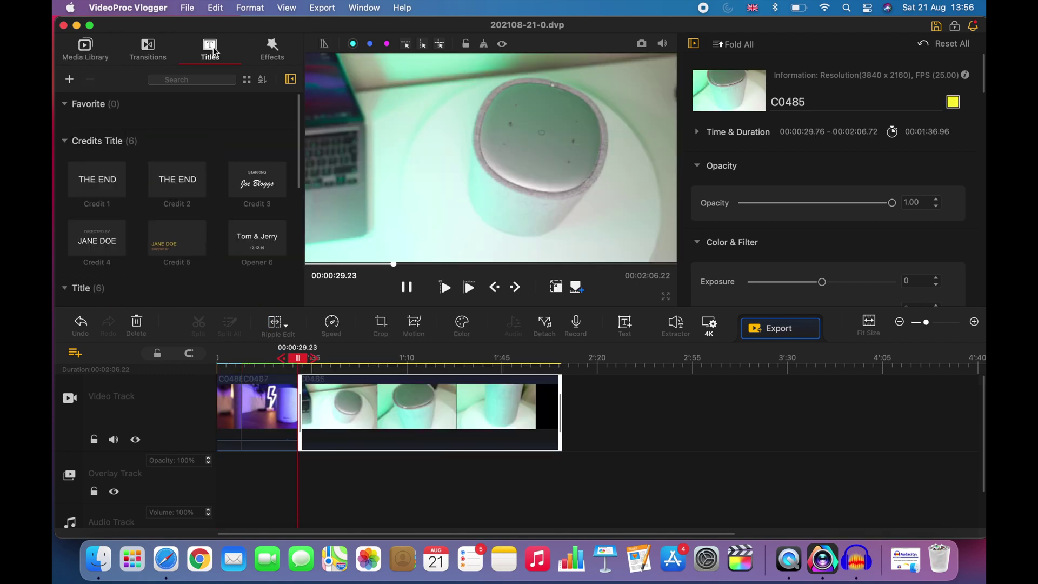
pyautogui.scroll(-2, 164, 165)
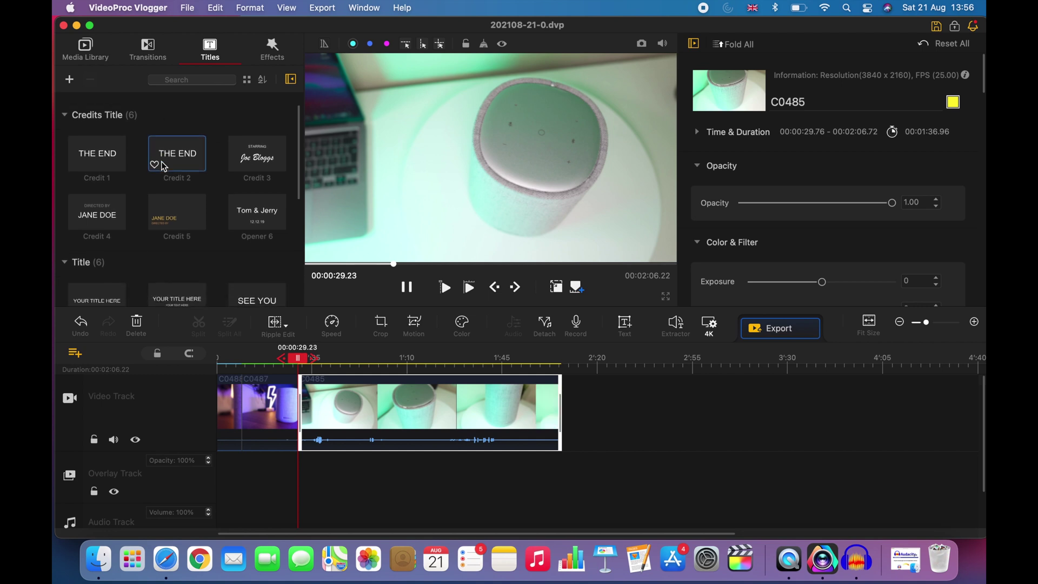
pyautogui.scroll(-4, 187, 147)
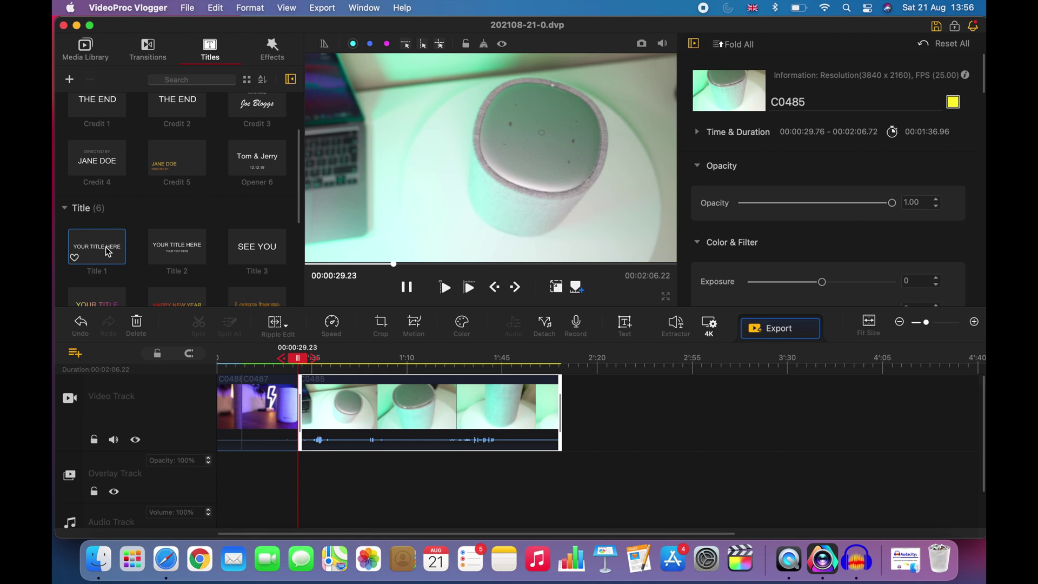
# - Add Title 1 to the subtitle track and replace its placeholder with 'Why I am returning Harmon Kardon Speaker'
pyautogui.moveTo(108, 252); pyautogui.dragTo(224, 485)
pyautogui.scroll(-3, 713, 178)
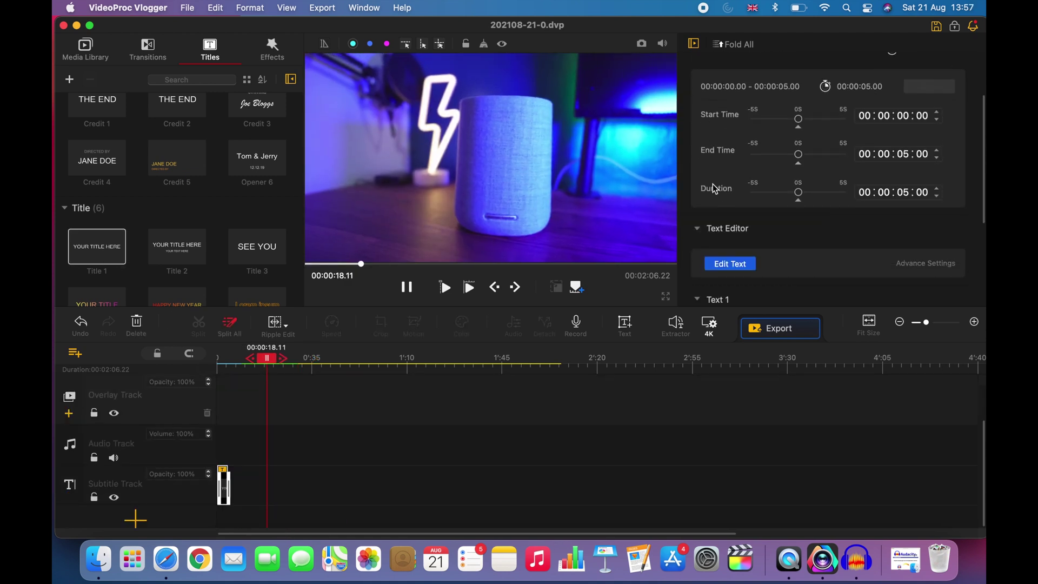
pyautogui.click(737, 248)
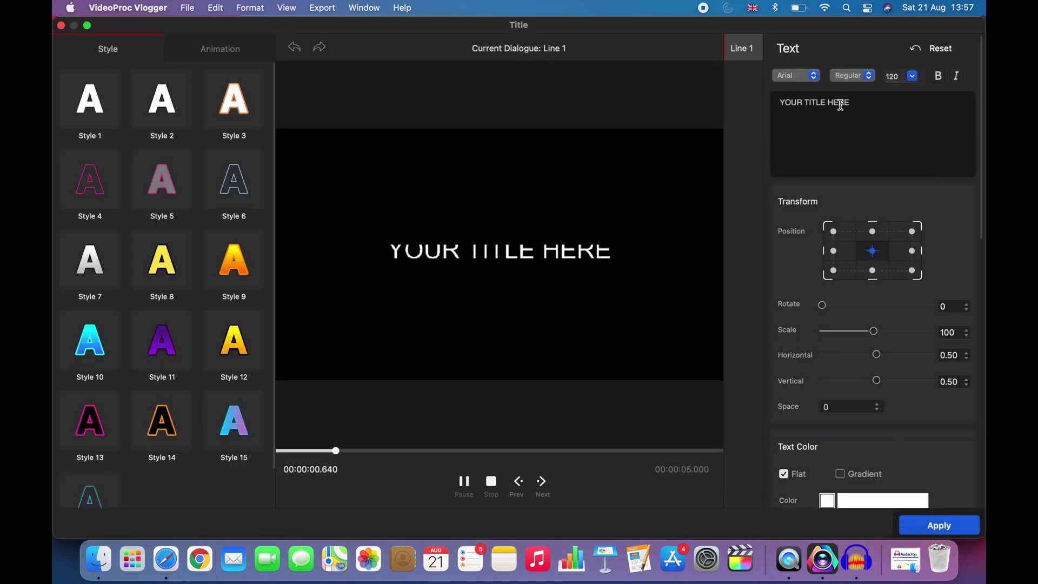
pyautogui.moveTo(850, 102); pyautogui.dragTo(725, 100)
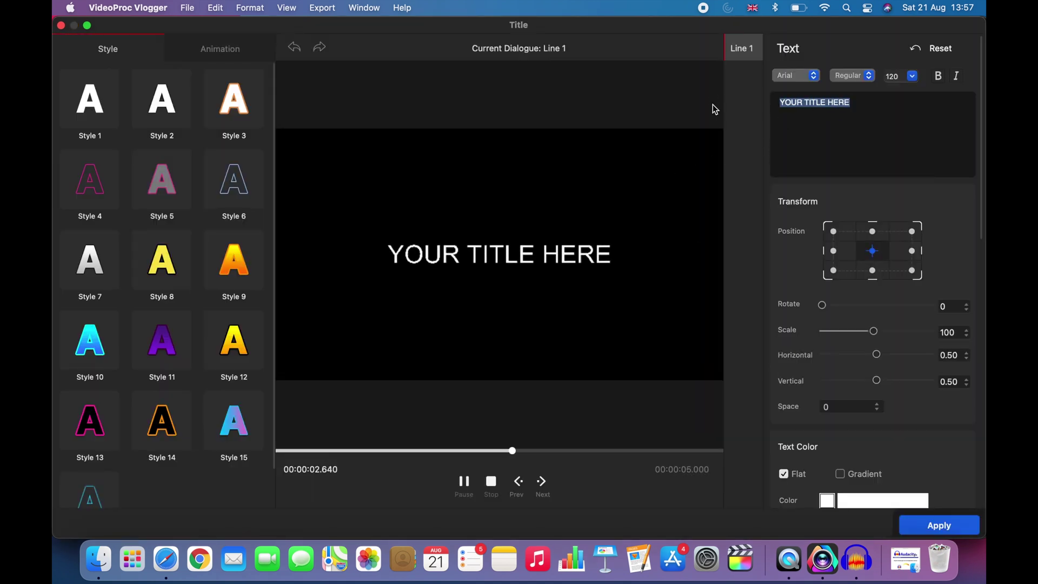
pyautogui.write('Why')
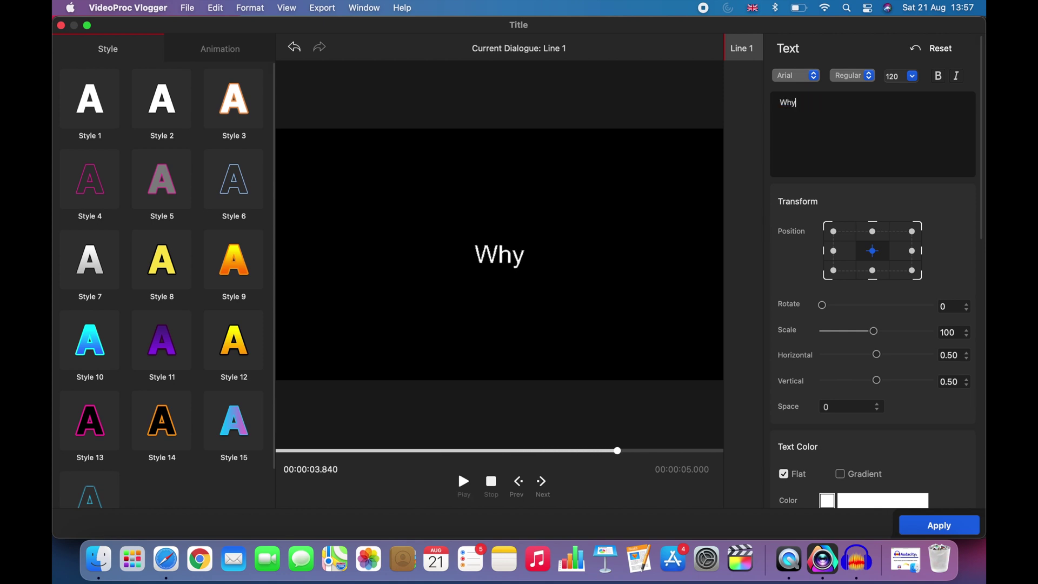
pyautogui.write(' I am ')
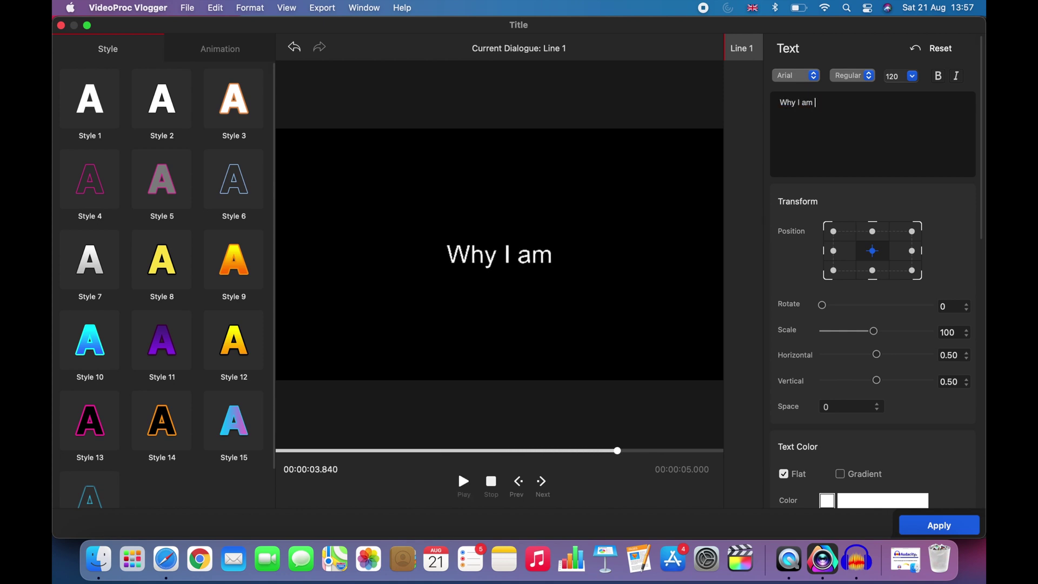
pyautogui.write('returni')
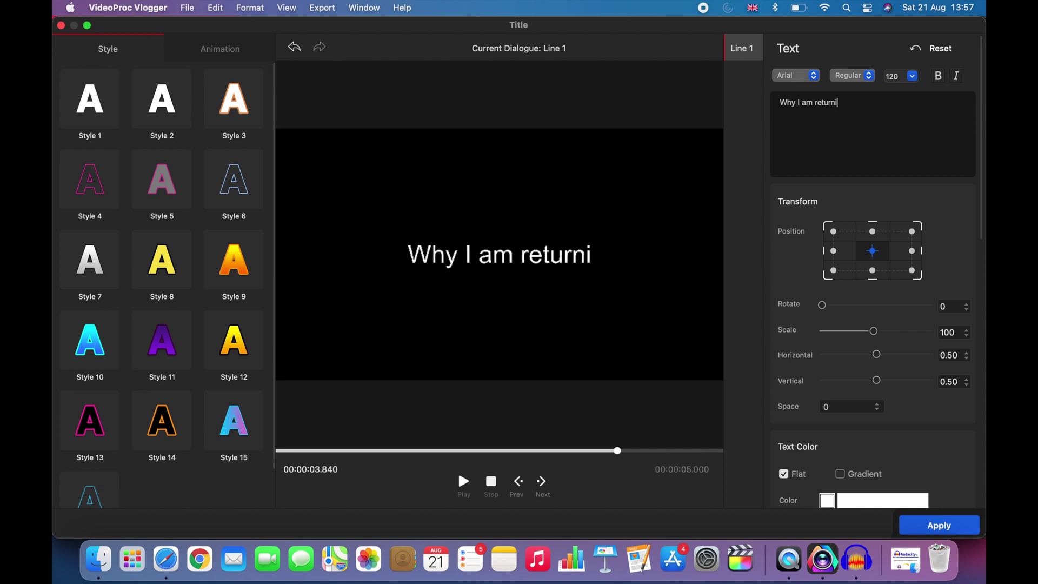
pyautogui.write('ng Har')
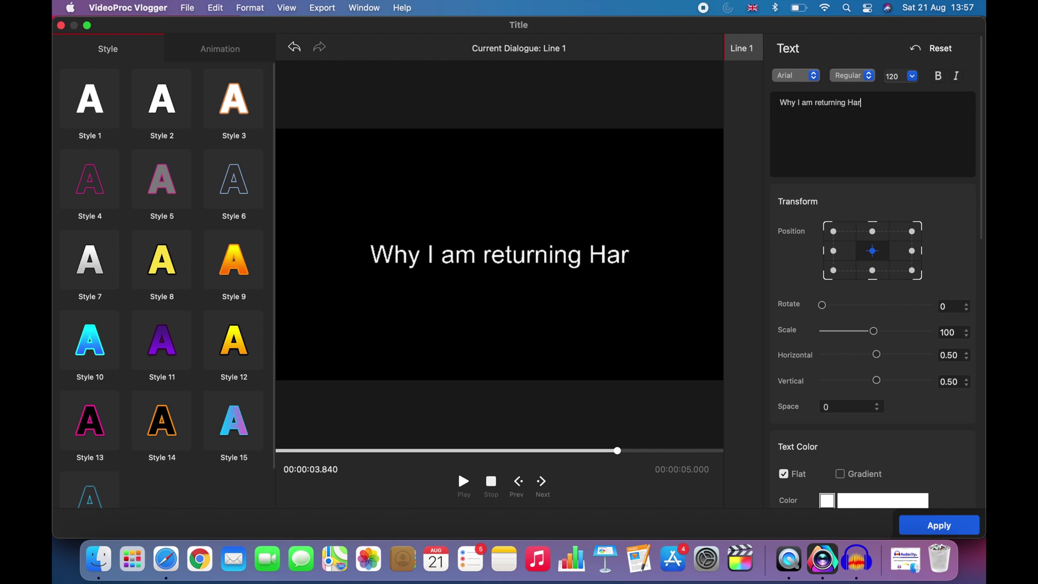
pyautogui.write('mon Ka')
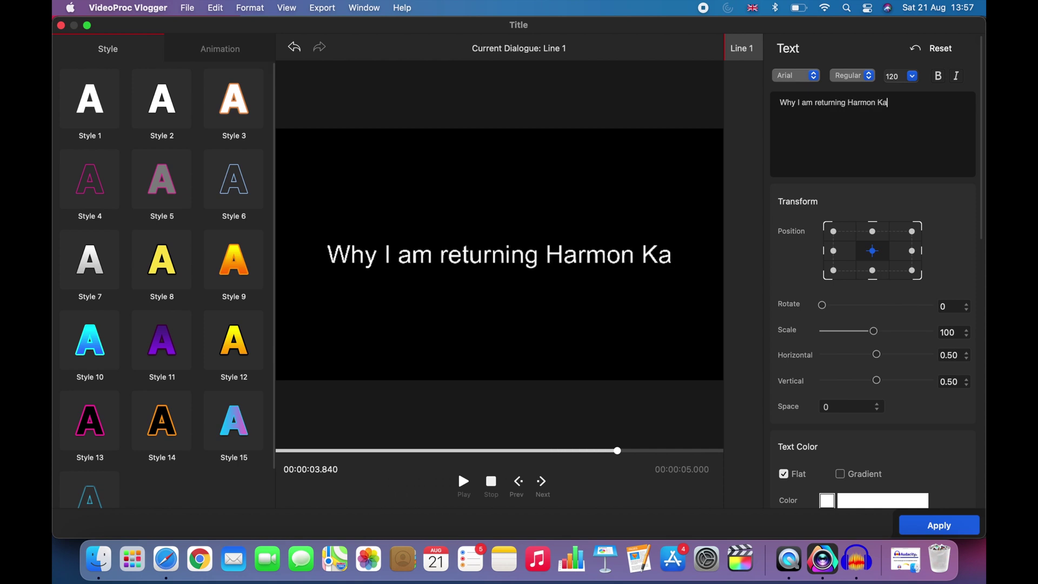
pyautogui.write('rdon Spe')
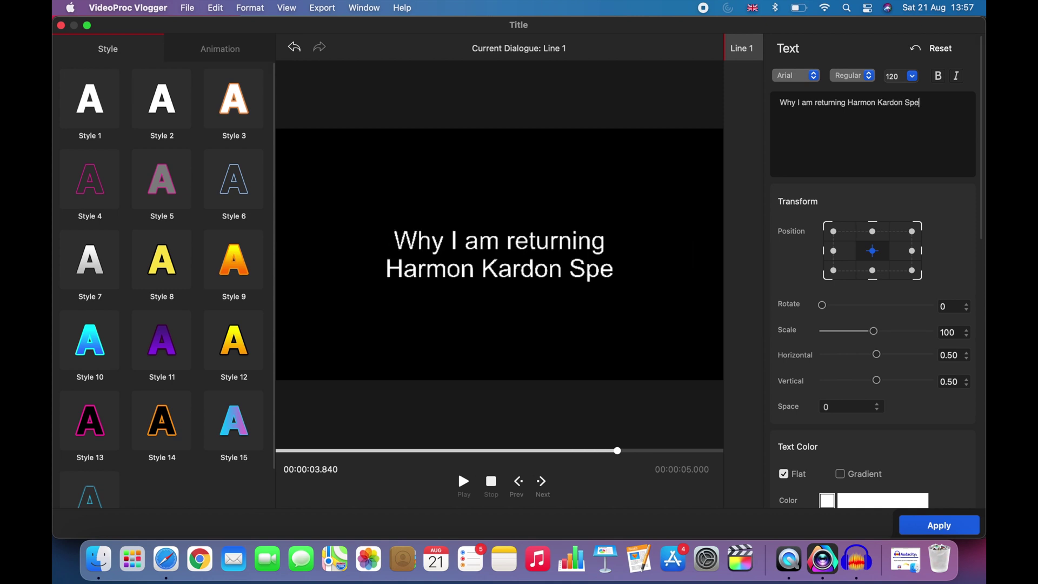
pyautogui.write('aker')
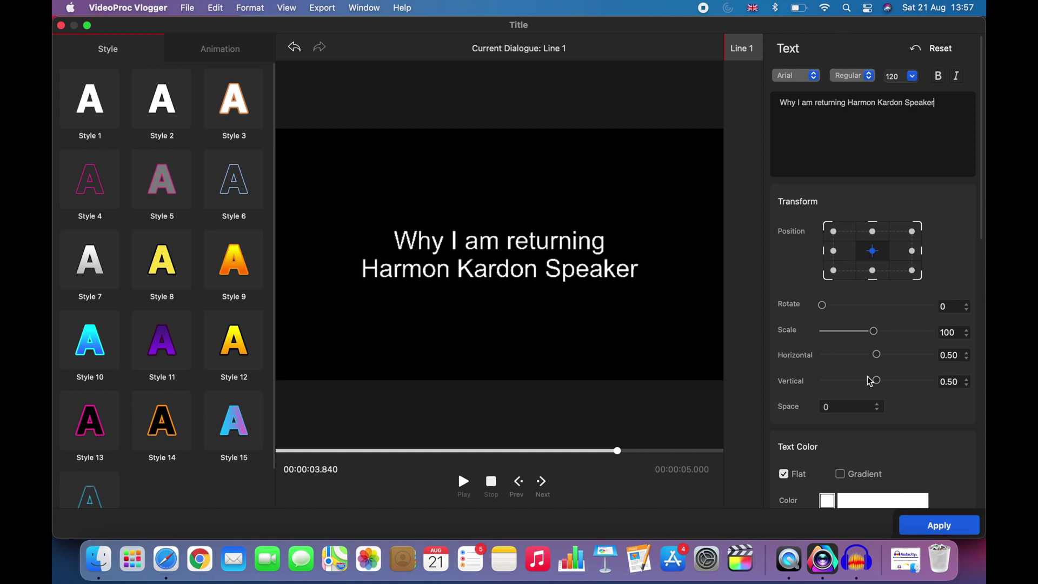
pyautogui.click(939, 525)
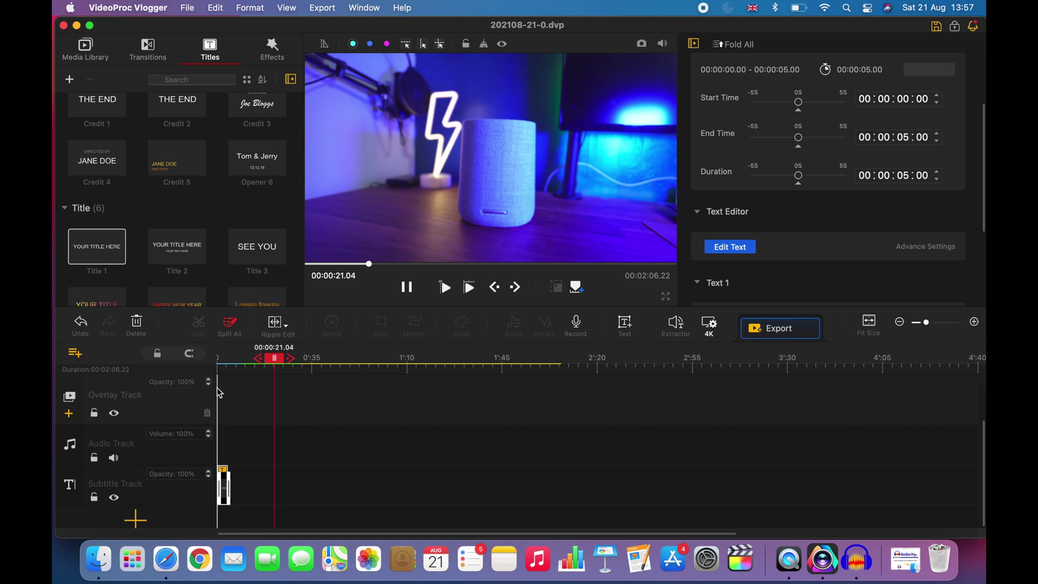
pyautogui.moveTo(277, 367); pyautogui.dragTo(217, 359)
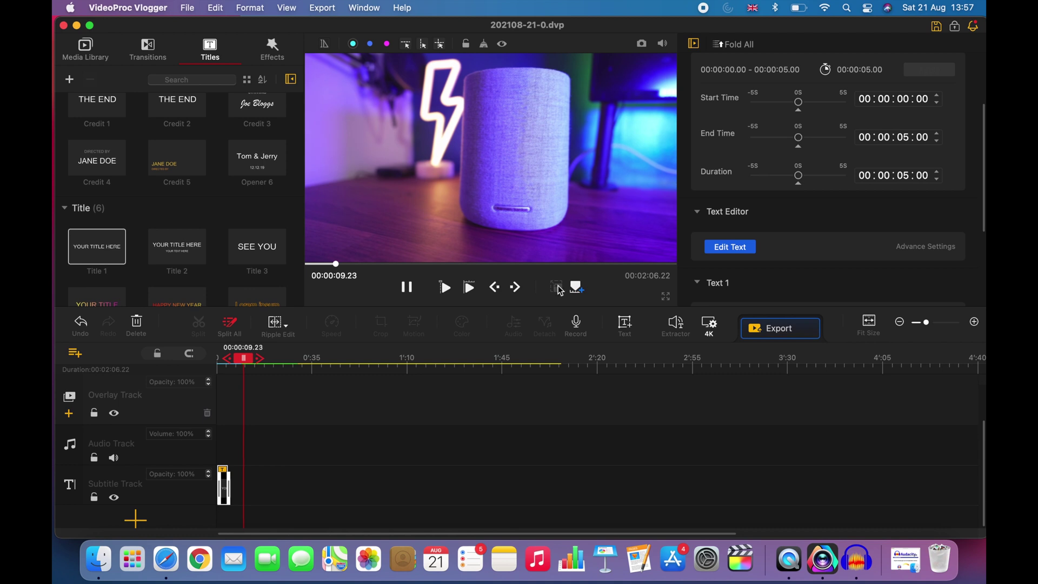
pyautogui.scroll(2, 783, 181)
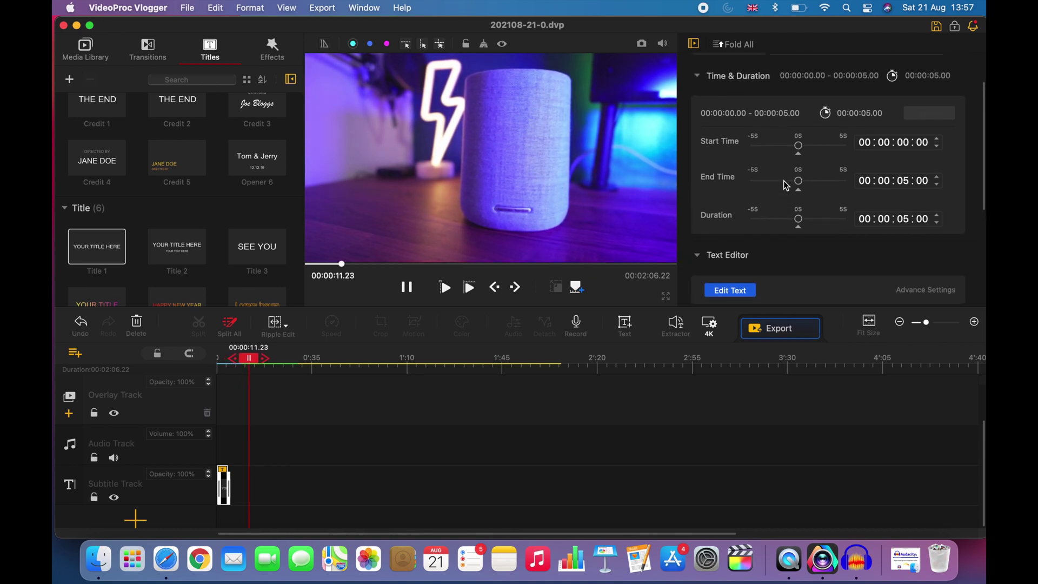
pyautogui.scroll(1, 785, 186)
pyautogui.scroll(-5, 786, 185)
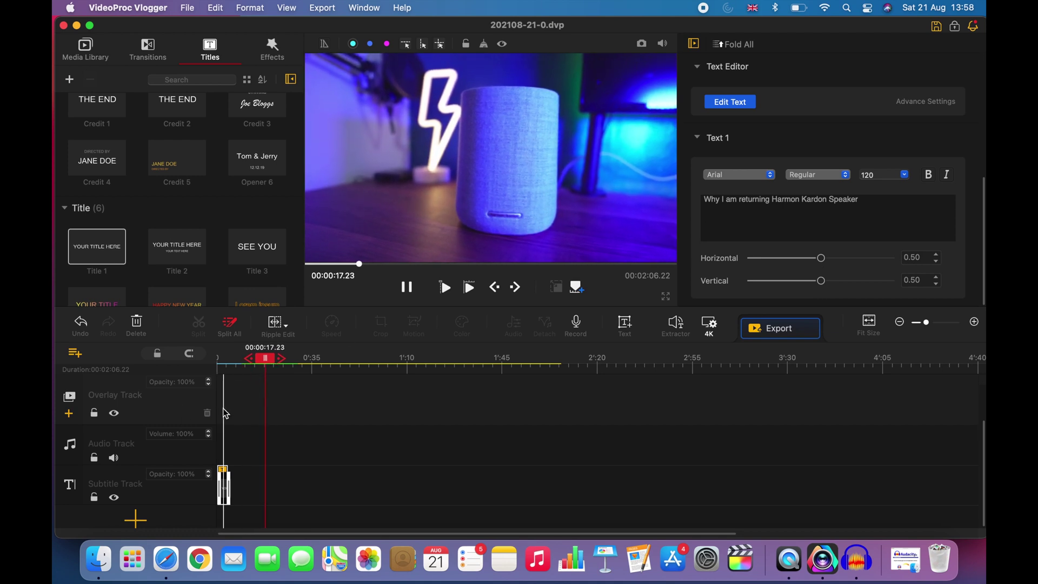
# - Replay the title's fade-in, then position the title at vertical 0.45 and horizontal 0.30
pyautogui.click(219, 366)
pyautogui.click(448, 290)
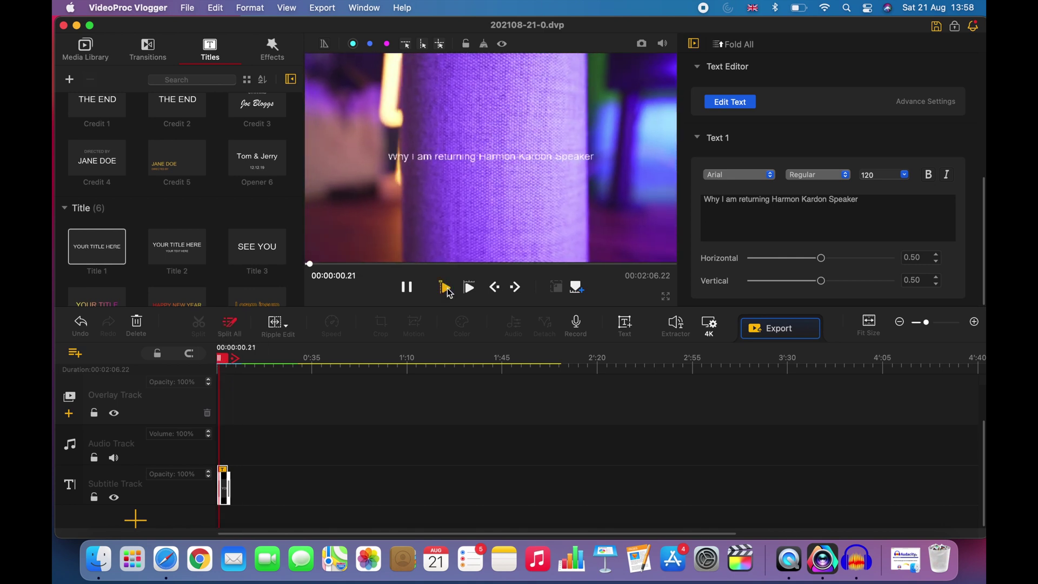
pyautogui.click(469, 287)
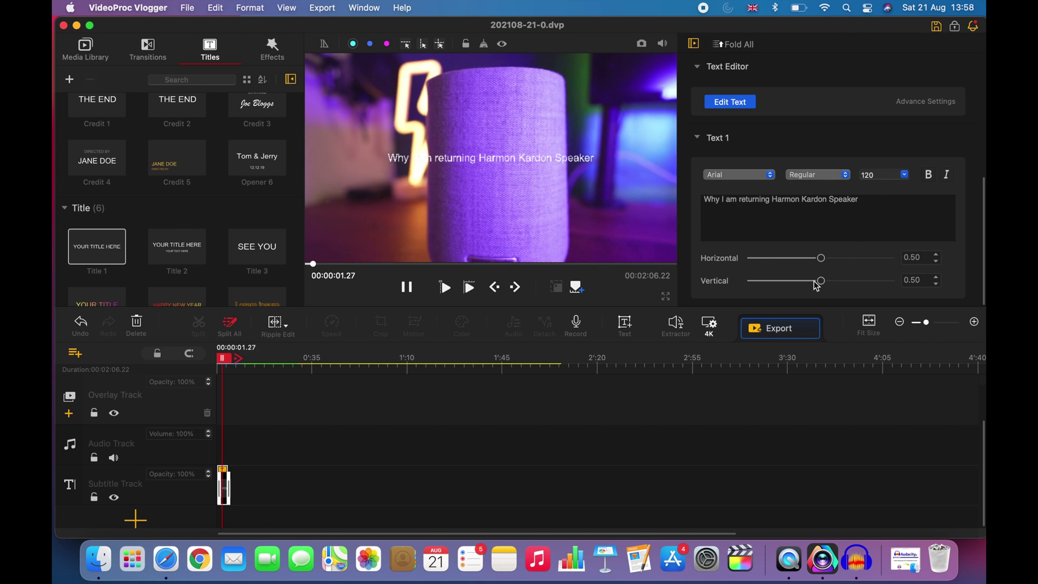
pyautogui.moveTo(822, 286)
pyautogui.mouseDown()
pyautogui.moveTo(789, 291)
pyautogui.moveTo(866, 277)
pyautogui.moveTo(818, 282)
pyautogui.mouseUp()
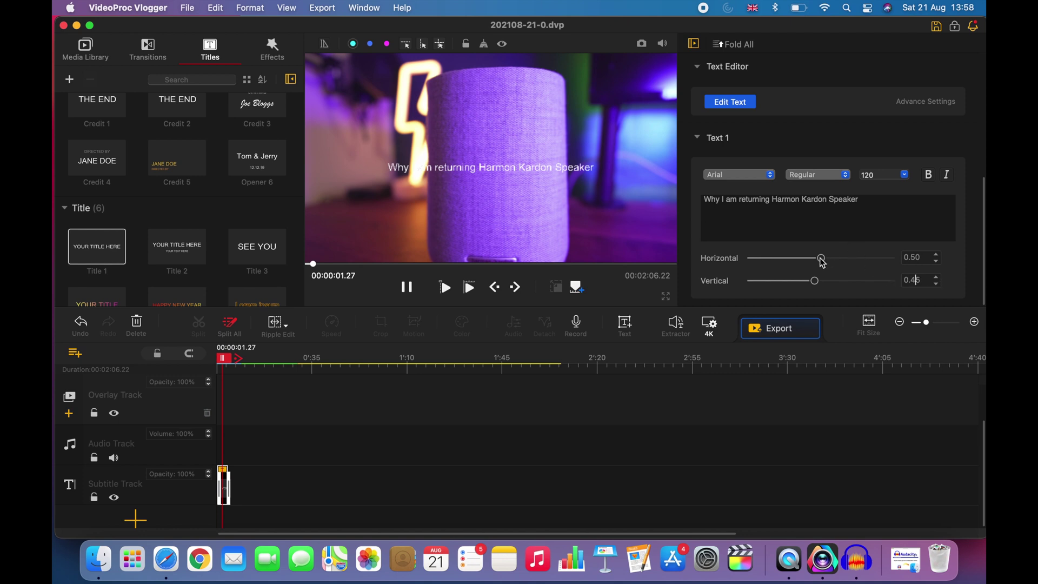
pyautogui.moveTo(820, 260); pyautogui.dragTo(791, 271)
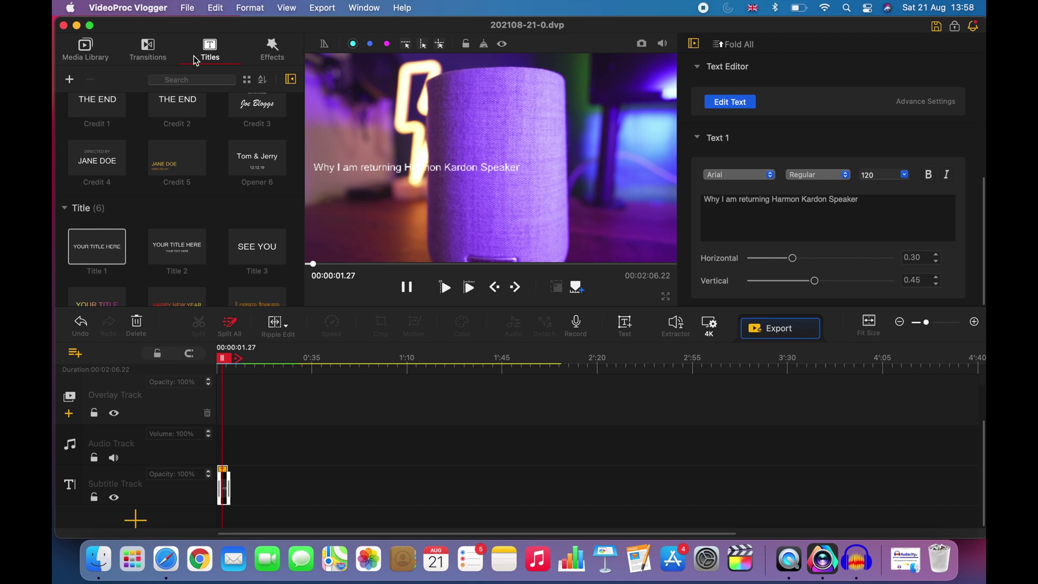
# - Remove the FadeColor transition between clips C0488 and C0487
pyautogui.click(148, 53)
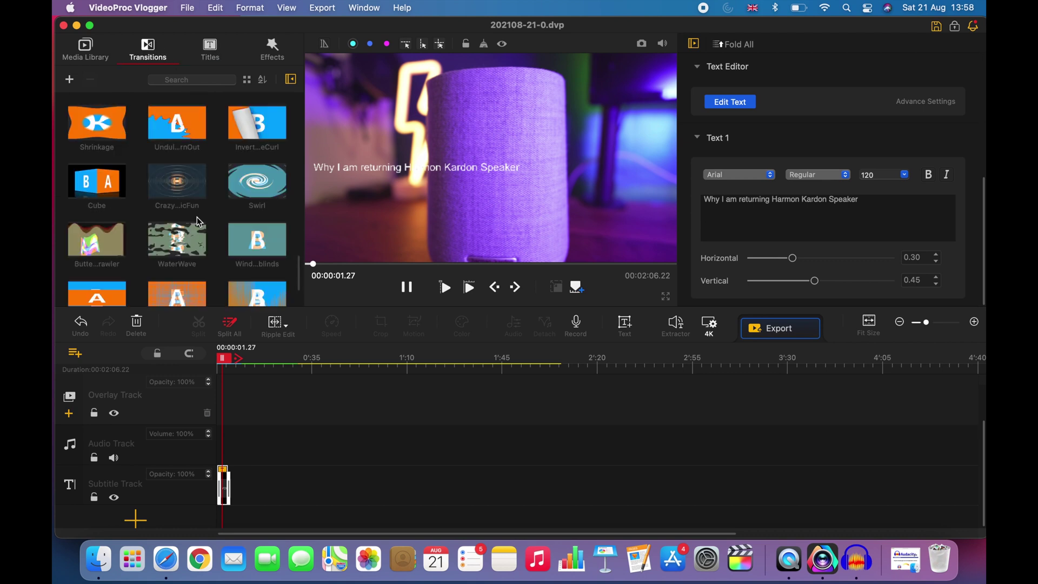
pyautogui.scroll(3, 291, 360)
pyautogui.scroll(5, 207, 139)
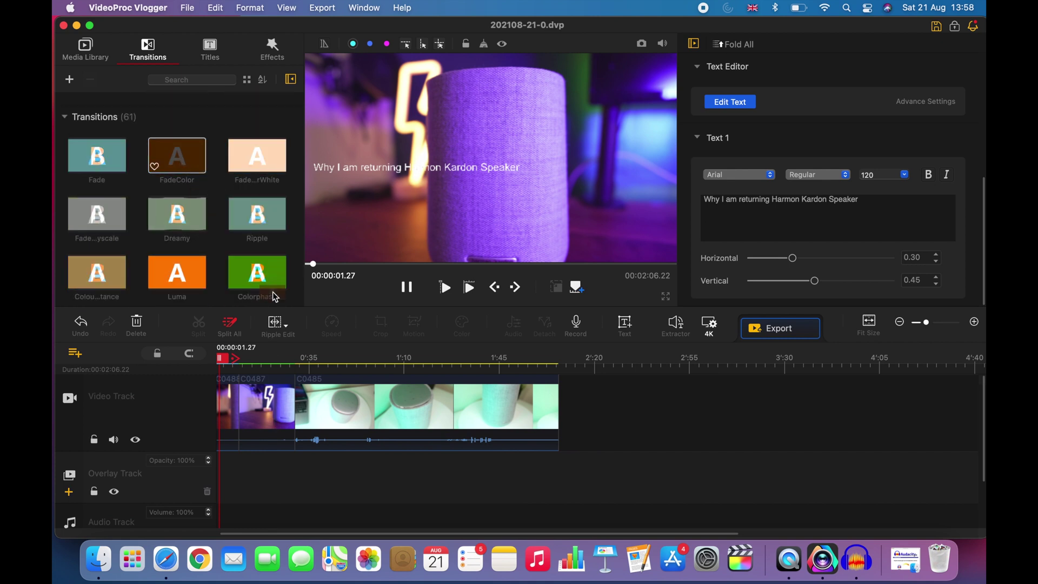
pyautogui.hscroll(-1, 262, 406)
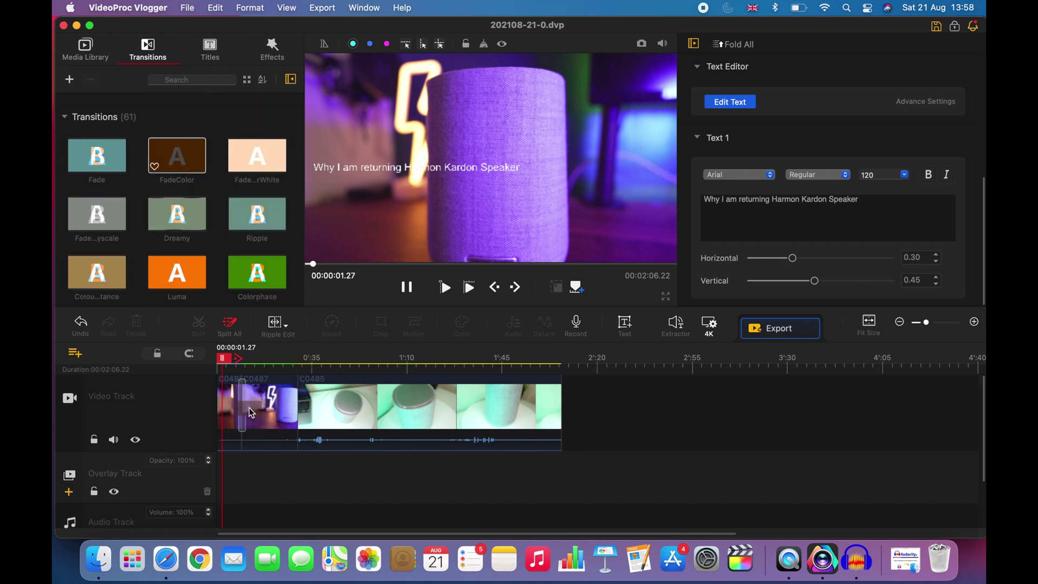
pyautogui.click(245, 407)
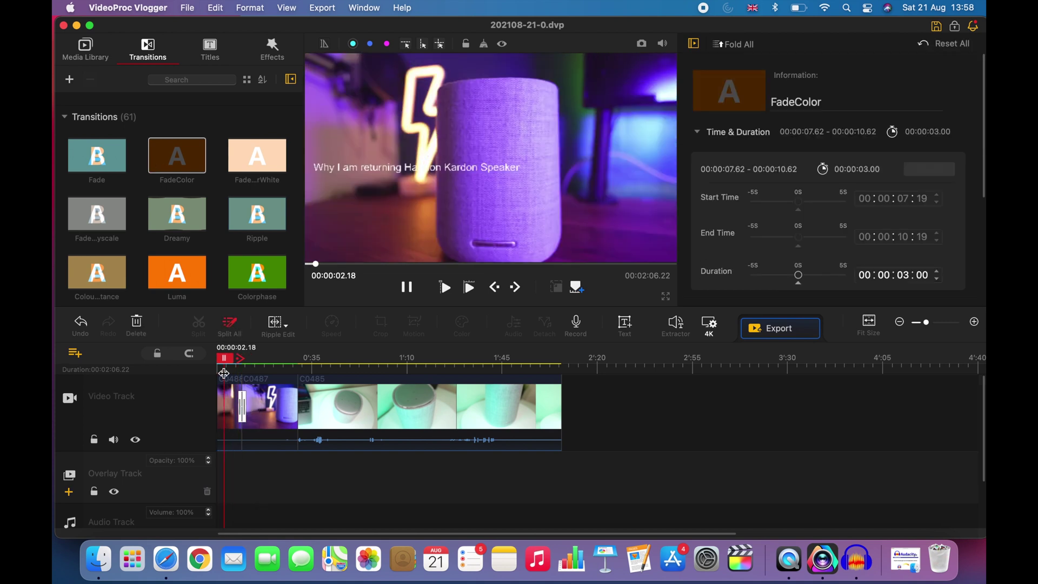
pyautogui.click(473, 290)
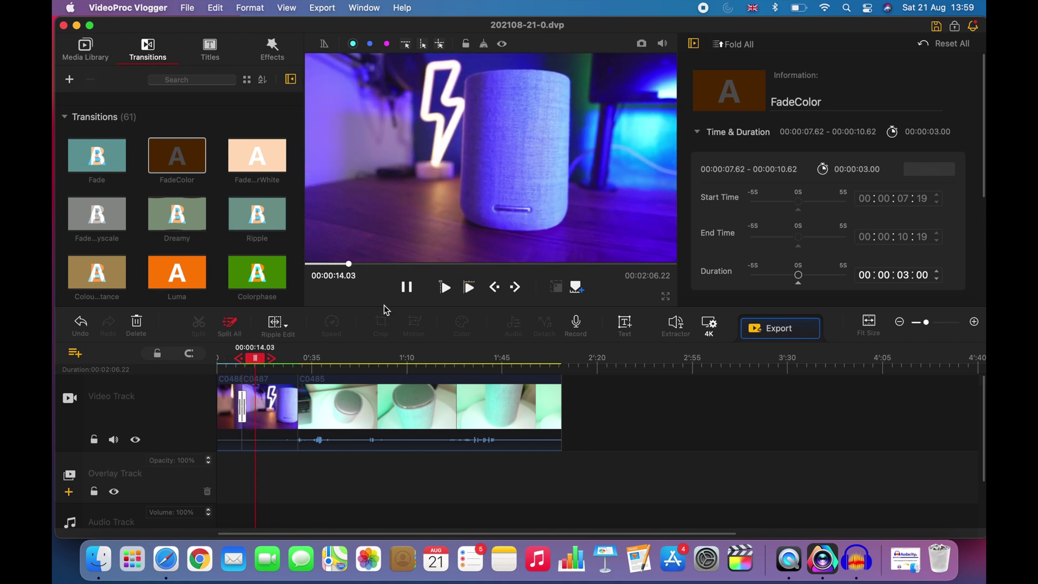
pyautogui.click(240, 408)
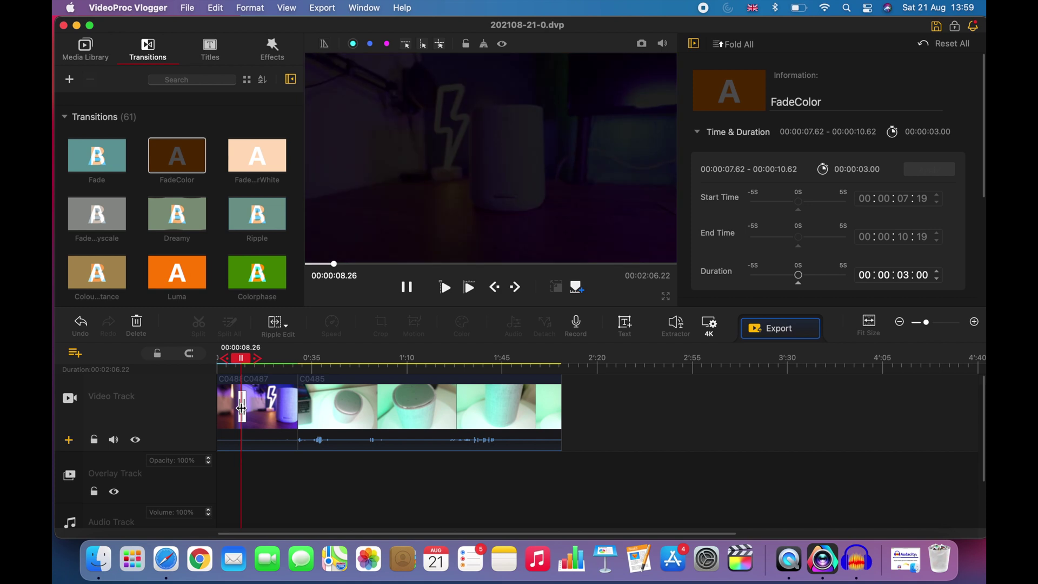
pyautogui.click(241, 408)
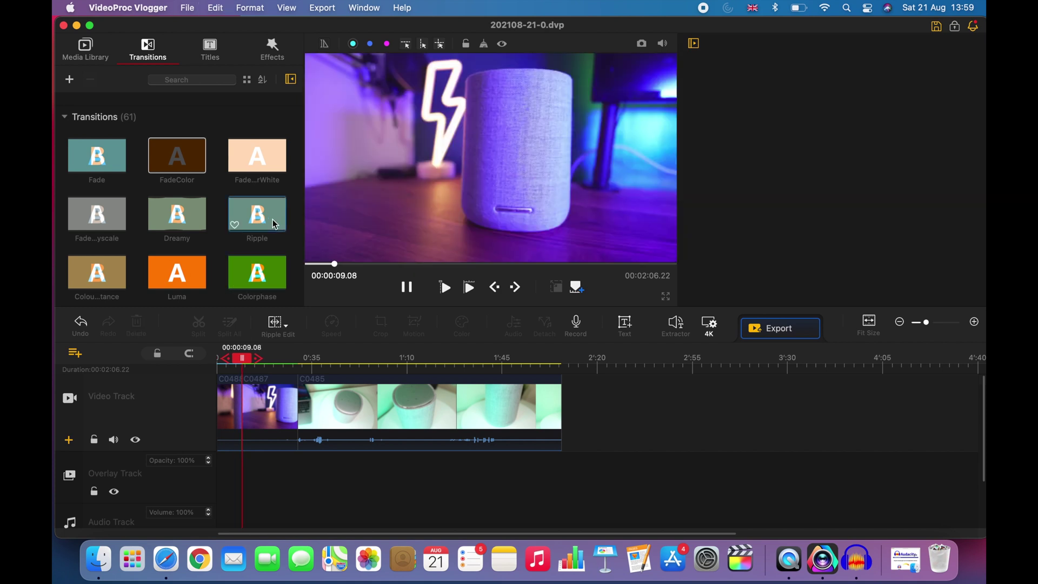
# - Put a 2-second Luminance_melt transition at the C0488–C0487 join
pyautogui.scroll(-15, 229, 227)
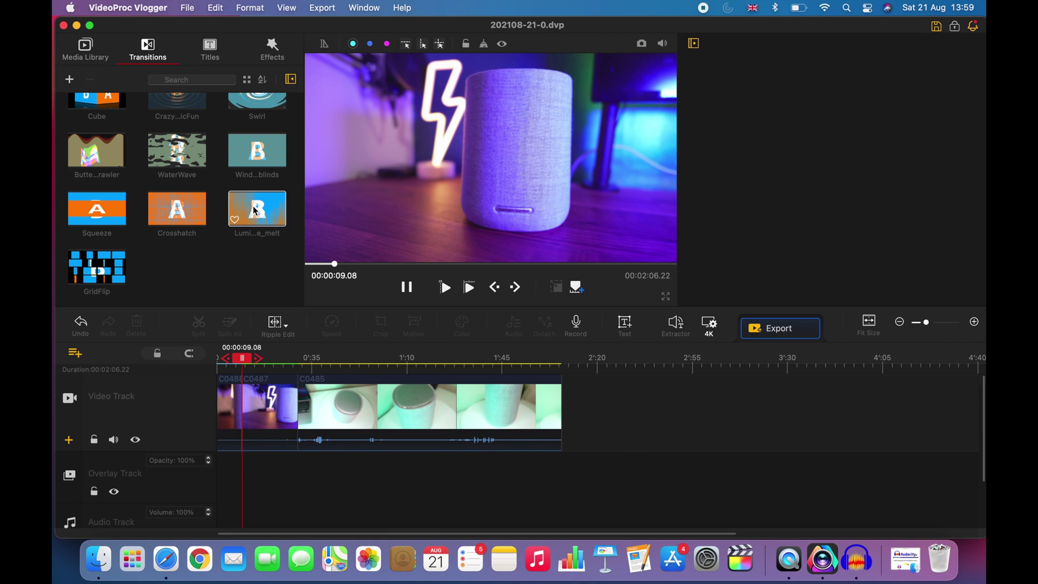
pyautogui.moveTo(287, 310); pyautogui.dragTo(260, 379)
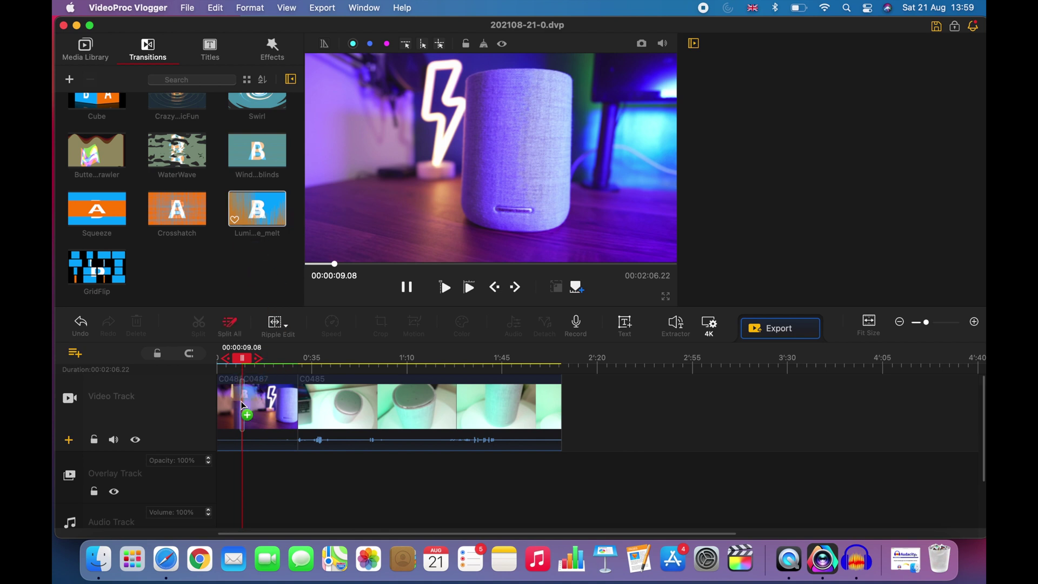
pyautogui.moveTo(243, 415); pyautogui.dragTo(236, 400)
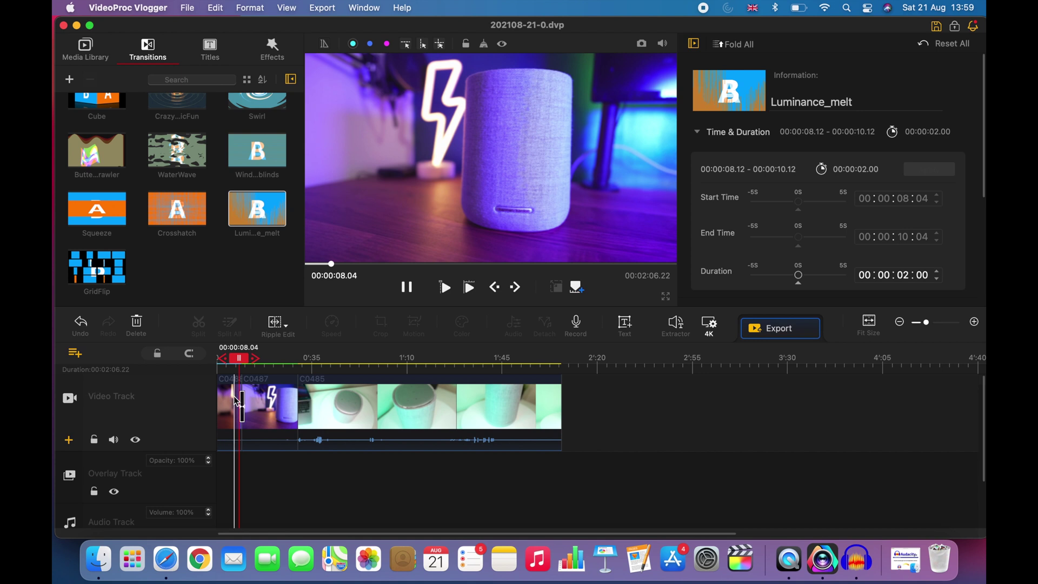
pyautogui.click(234, 395)
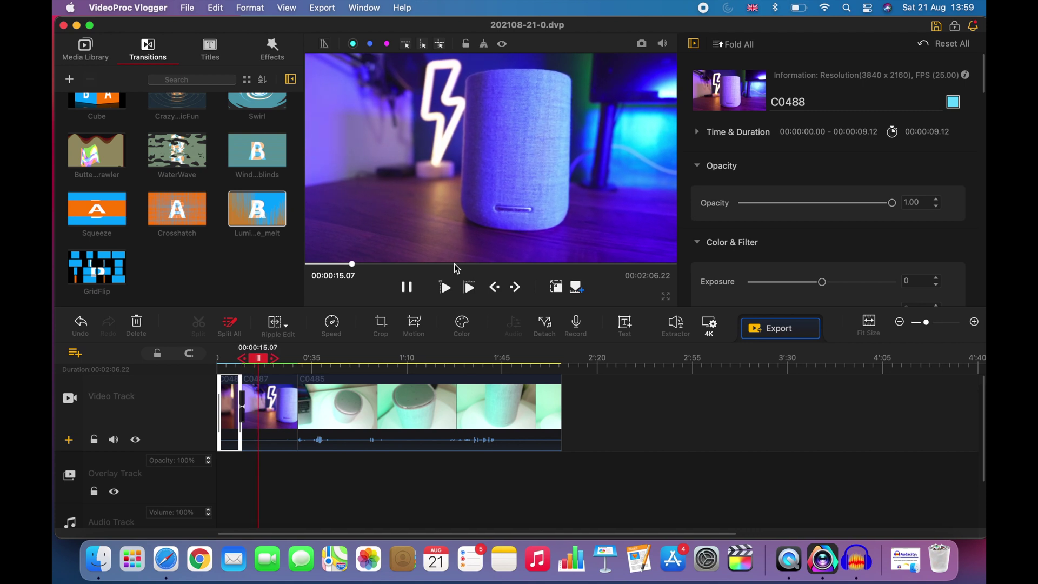
# - Detach clip C0485's audio and delete the detached clip from the audio track
pyautogui.click(367, 397)
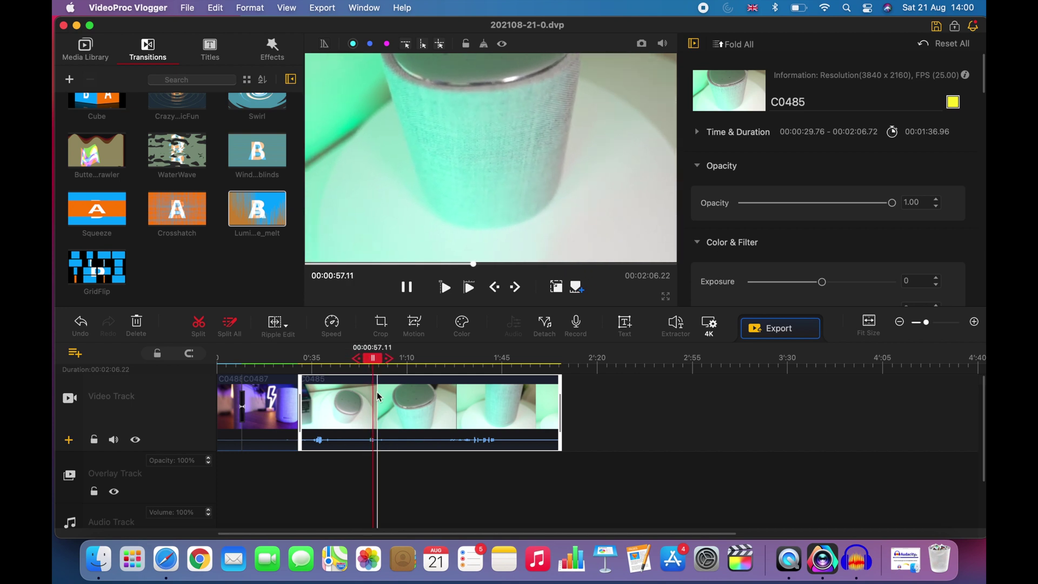
pyautogui.rightClick(391, 406)
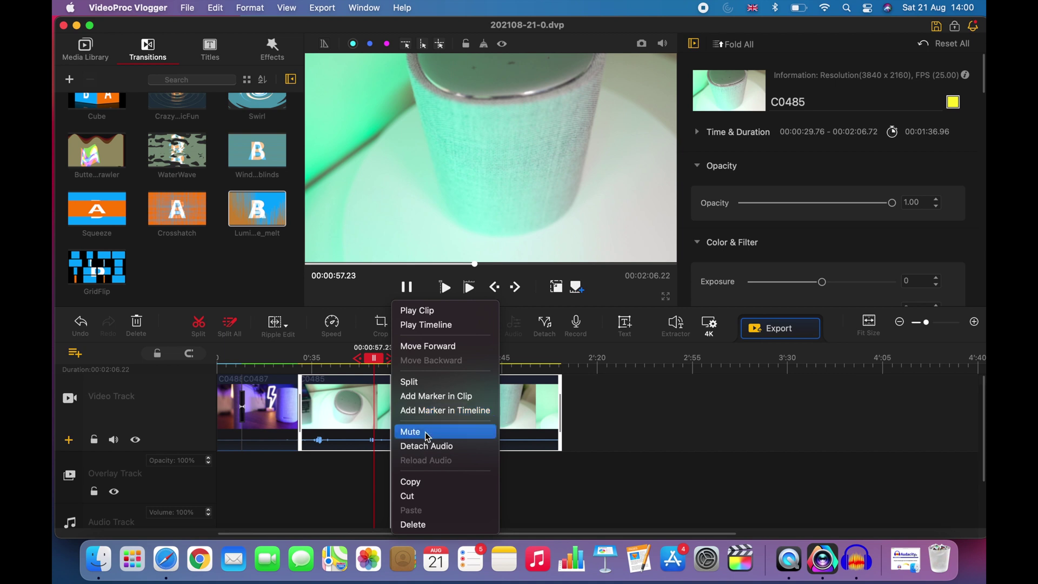
pyautogui.click(441, 447)
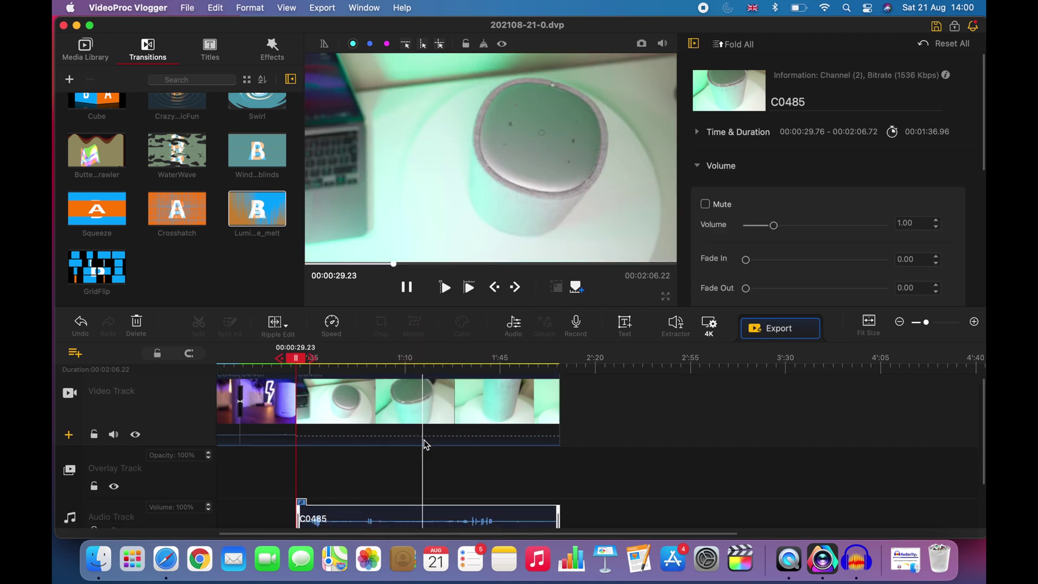
pyautogui.scroll(-3, 424, 440)
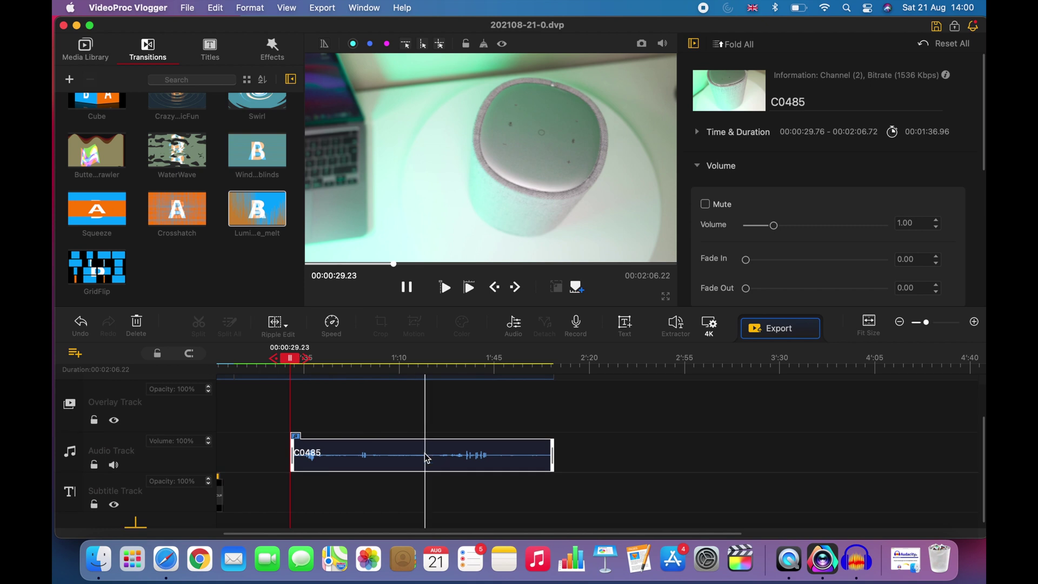
pyautogui.click(414, 455)
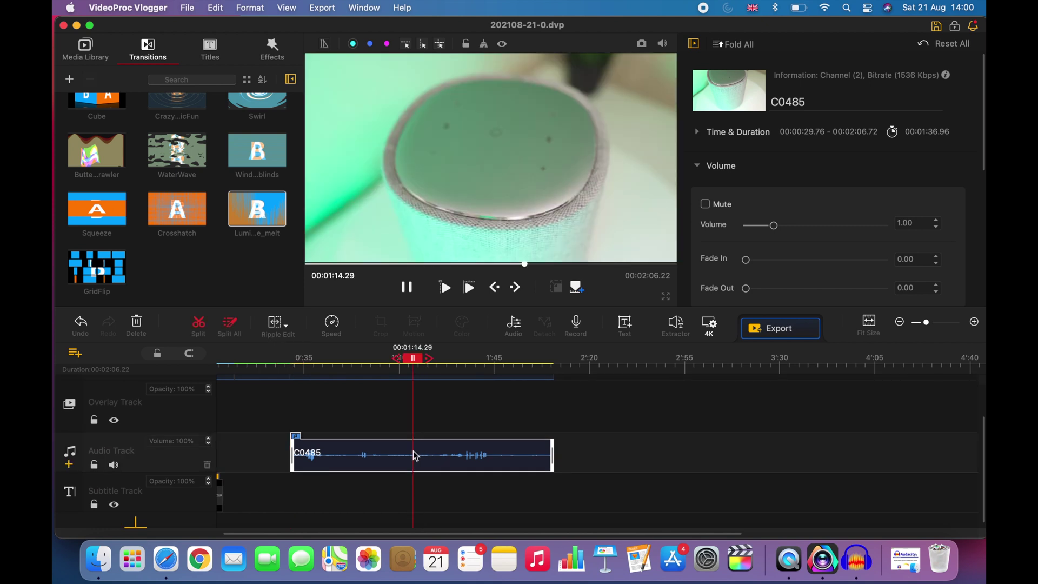
pyautogui.press('Delete')
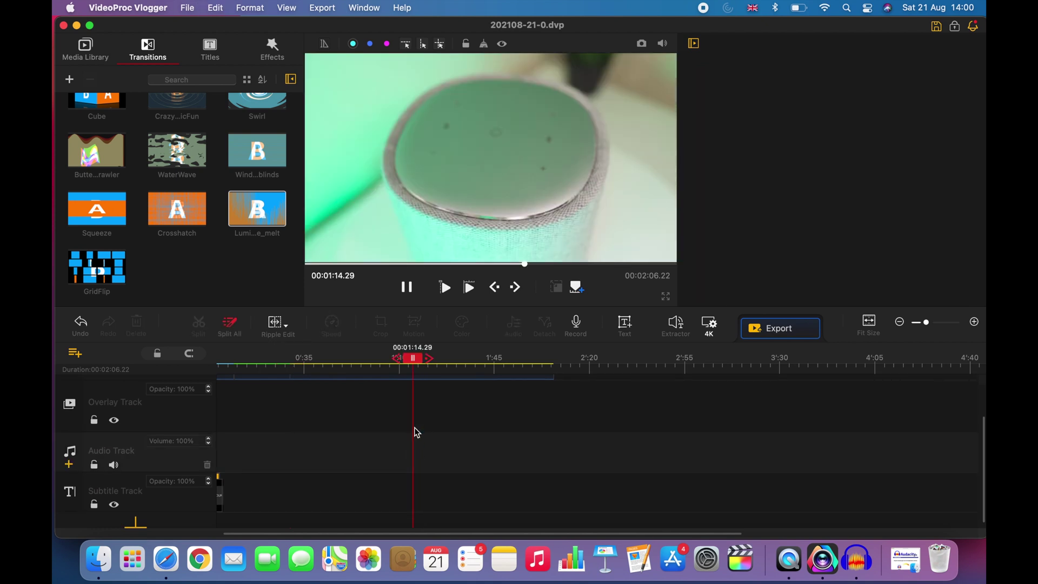
pyautogui.scroll(5, 419, 414)
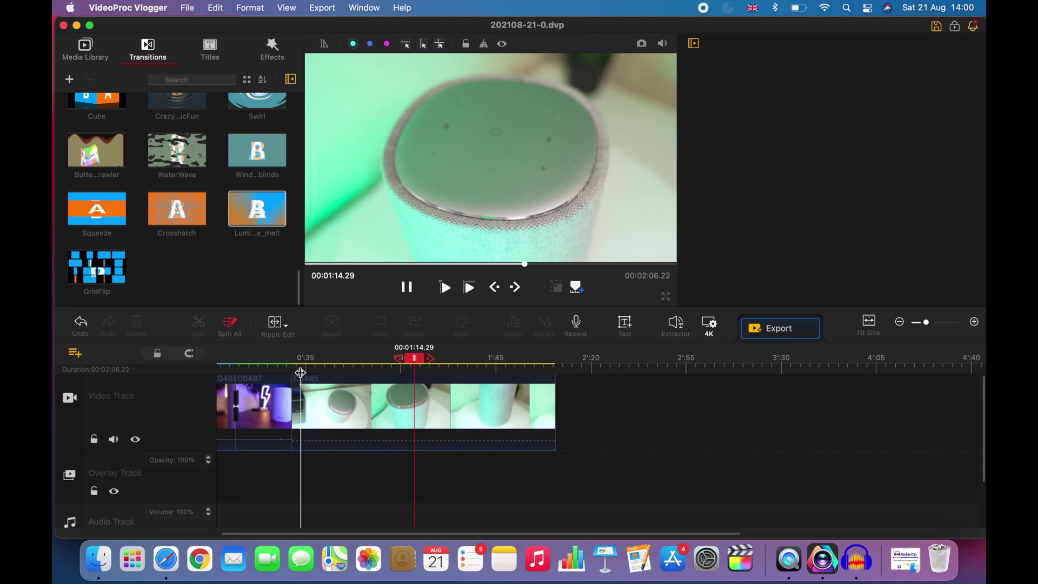
# - Preview Warm, Cool, Dark, Travel2 and Travel3 looks on C0485, settling on Less Expo
pyautogui.click(307, 369)
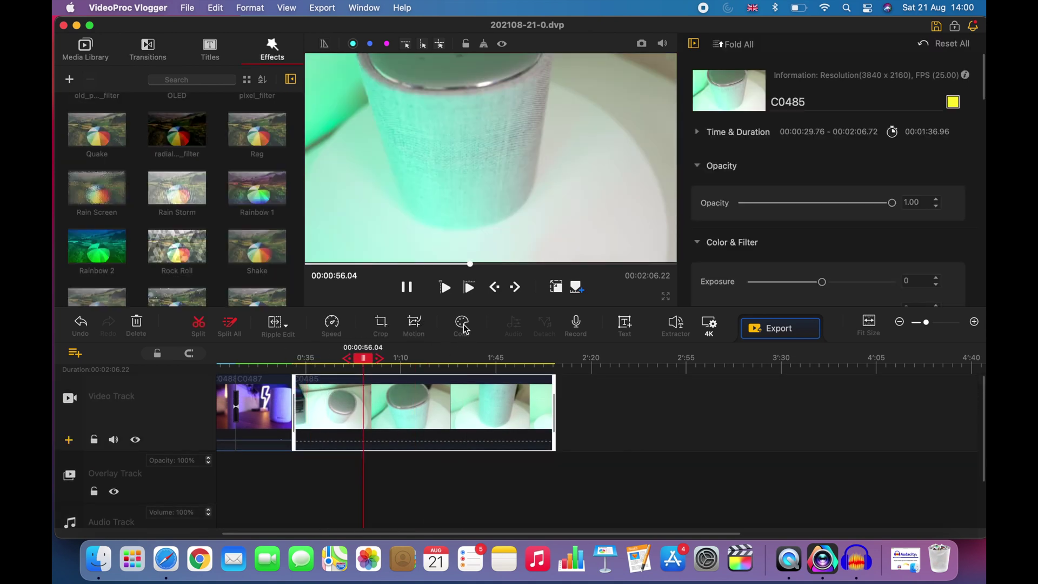
pyautogui.click(463, 326)
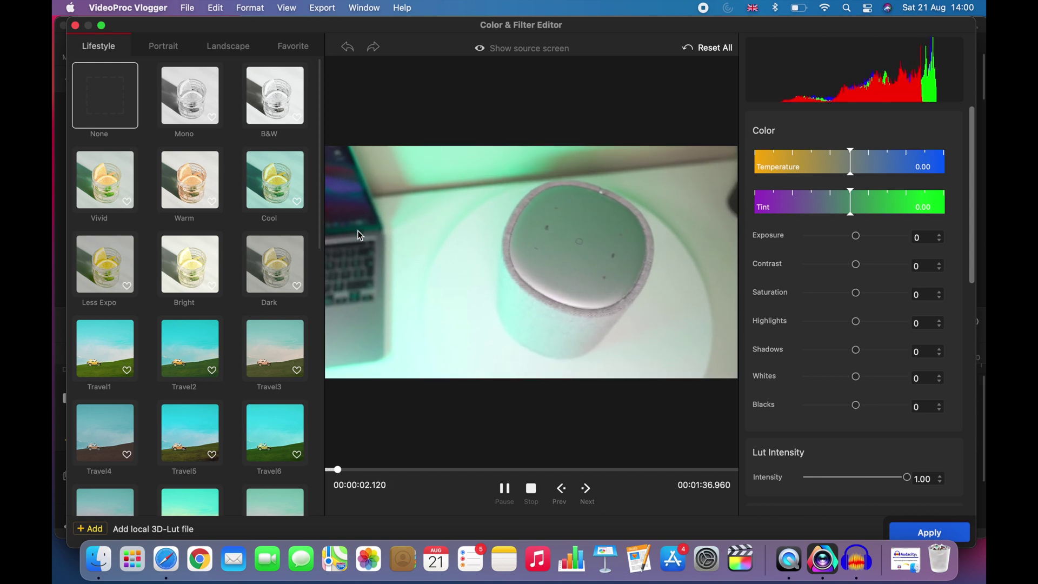
pyautogui.click(109, 263)
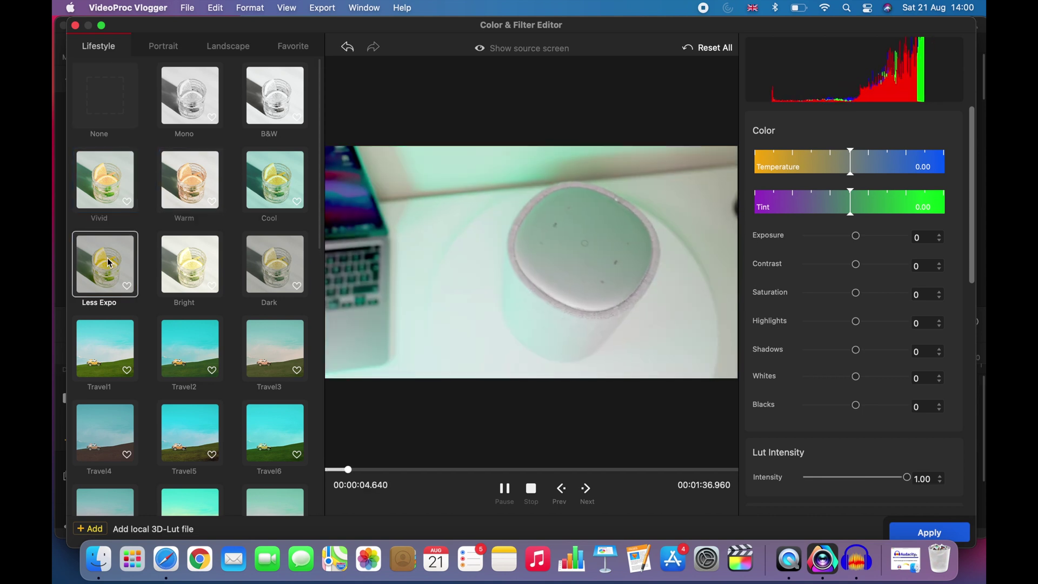
pyautogui.click(186, 175)
pyautogui.click(269, 175)
pyautogui.click(273, 265)
pyautogui.click(189, 348)
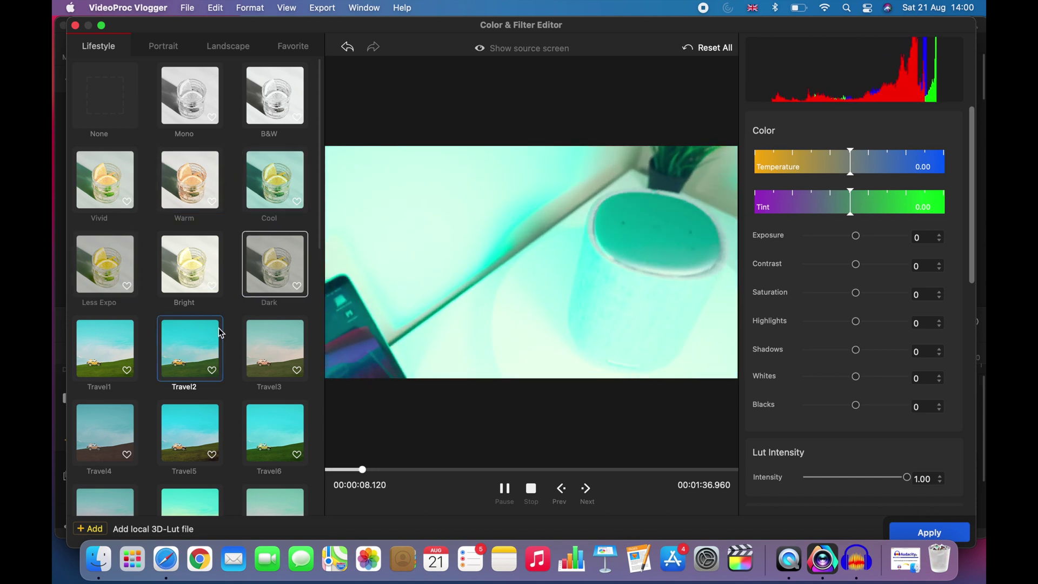
pyautogui.click(274, 348)
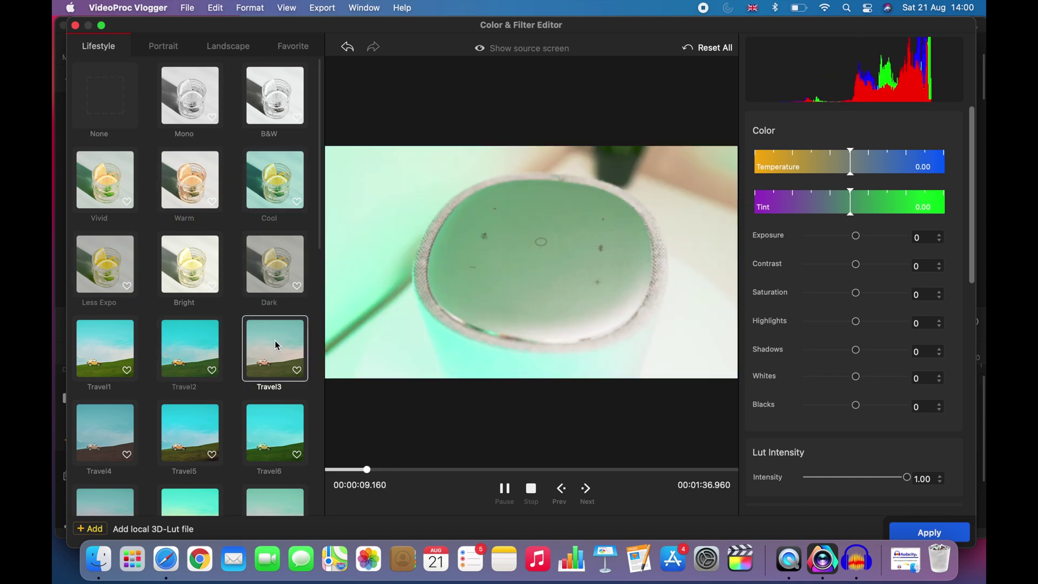
pyautogui.click(102, 268)
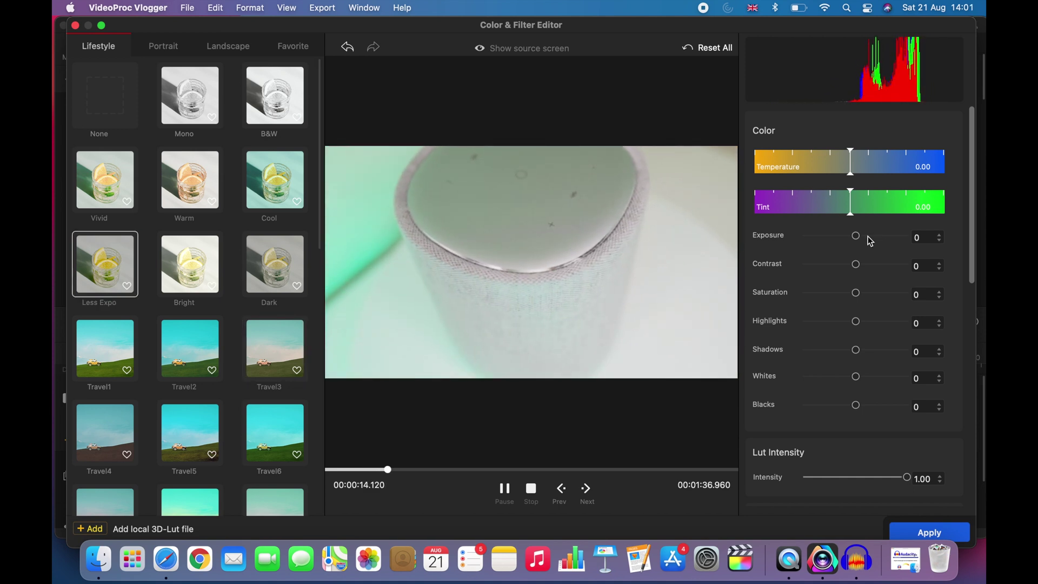
# - Set exposure to 5 and Lut Intensity to 0.49, then leave the Color & Filter Editor
pyautogui.moveTo(858, 238)
pyautogui.mouseDown()
pyautogui.moveTo(867, 239)
pyautogui.moveTo(838, 234)
pyautogui.moveTo(863, 236)
pyautogui.mouseUp()
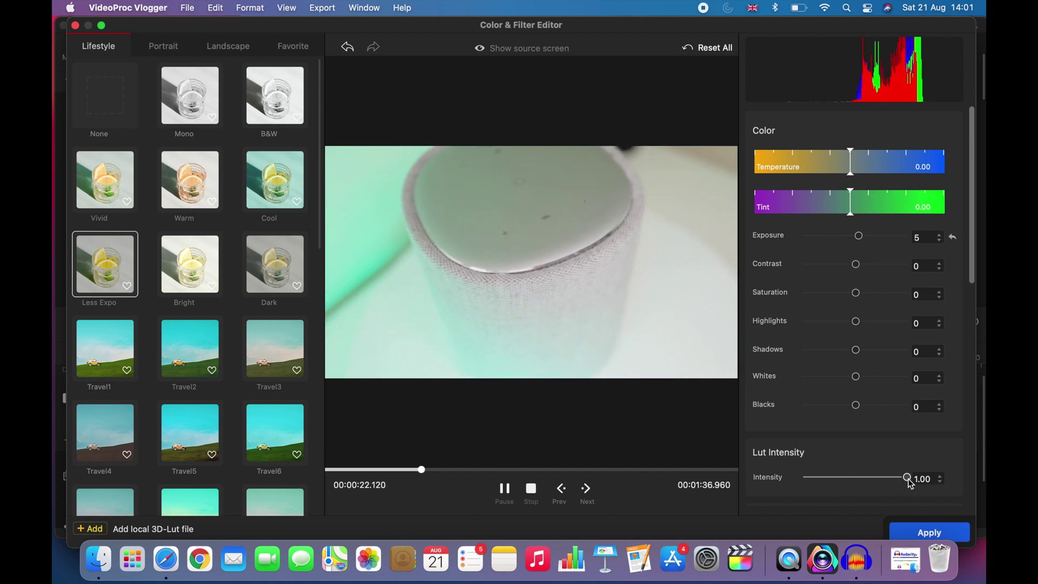
pyautogui.moveTo(911, 482); pyautogui.dragTo(860, 490)
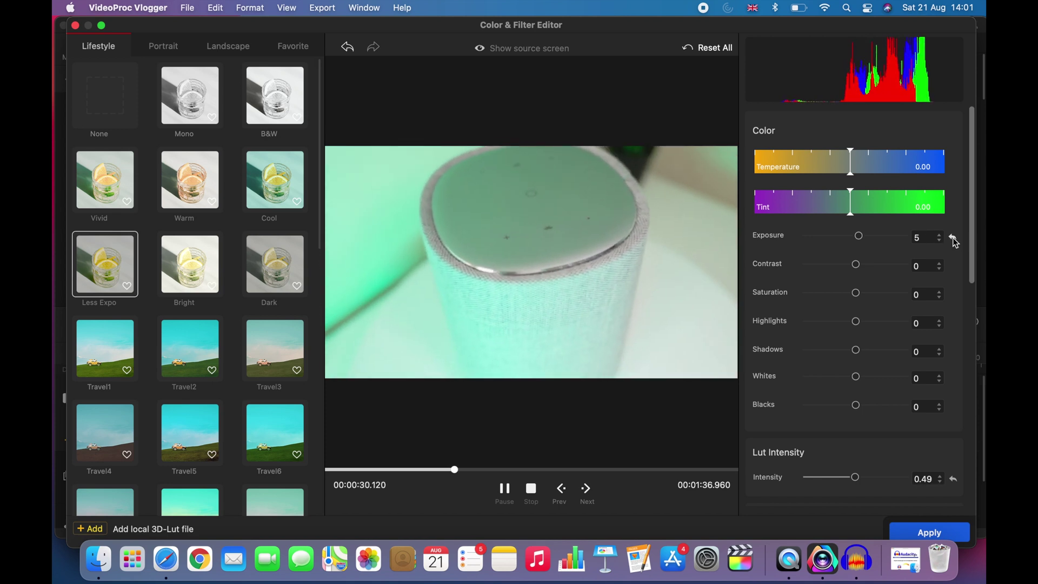
pyautogui.press('Escape')
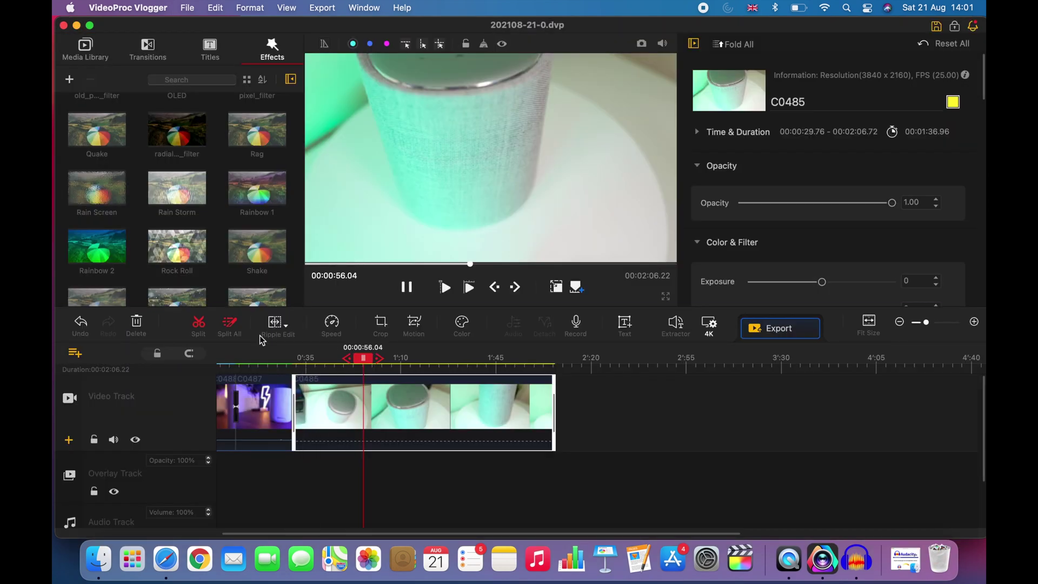
# - Split C0485 at 00:00:56.04 and trim the second part so the project runs 00:01:57.23
pyautogui.click(199, 323)
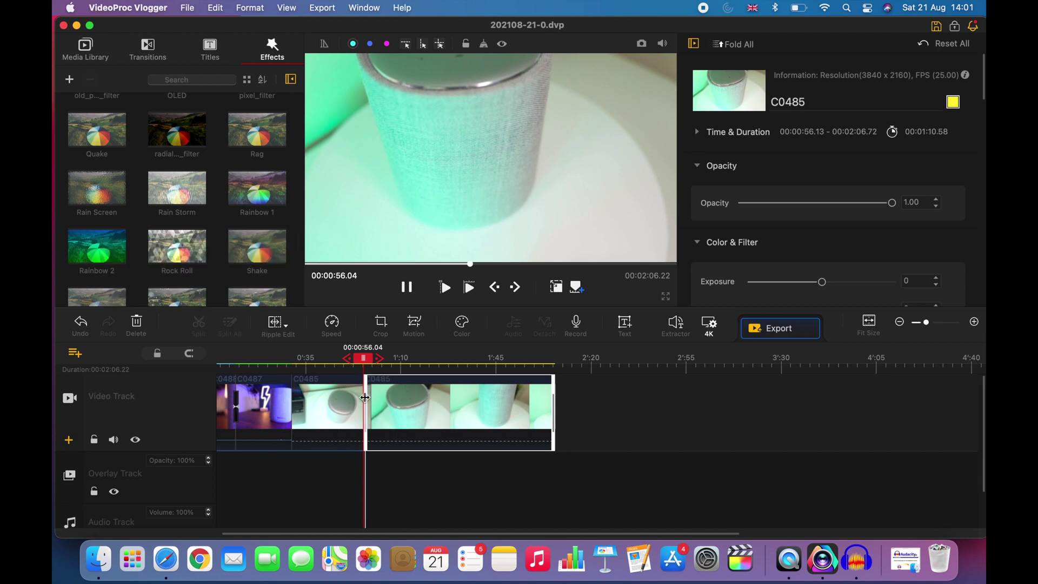
pyautogui.moveTo(365, 397)
pyautogui.mouseDown()
pyautogui.moveTo(408, 395)
pyautogui.moveTo(373, 400)
pyautogui.mouseUp()
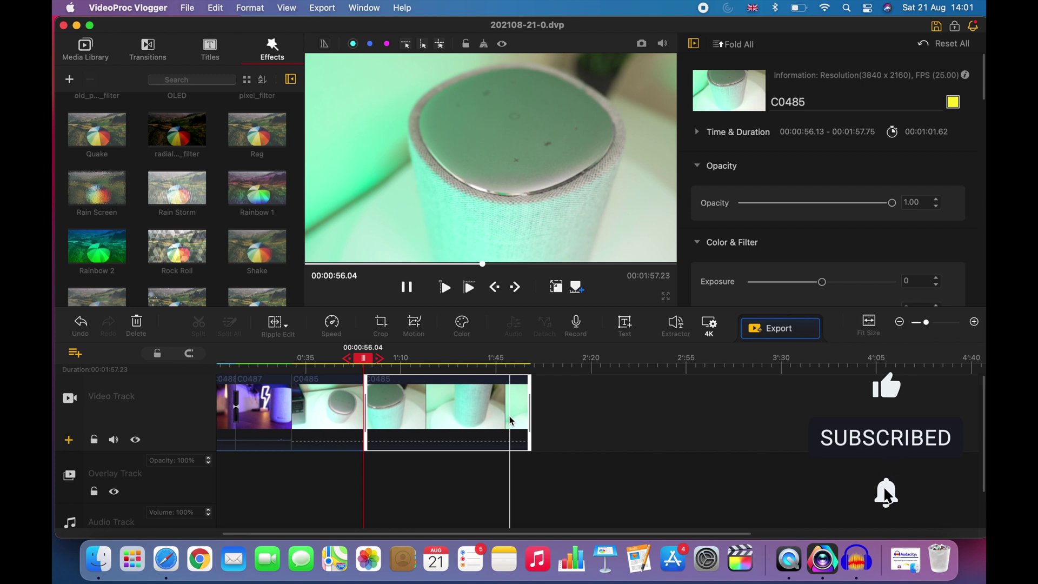
pyautogui.click(710, 325)
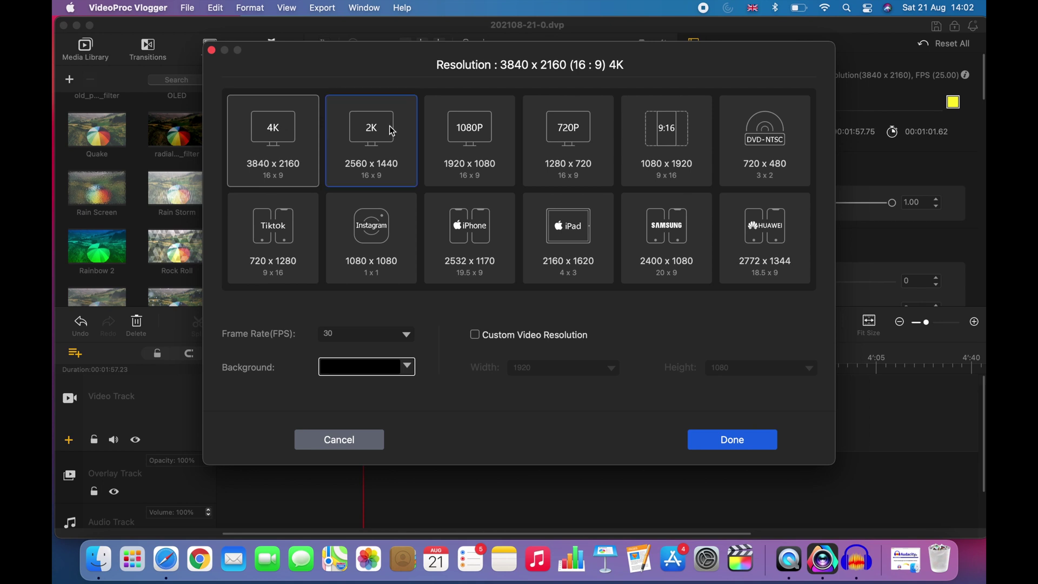
pyautogui.click(476, 128)
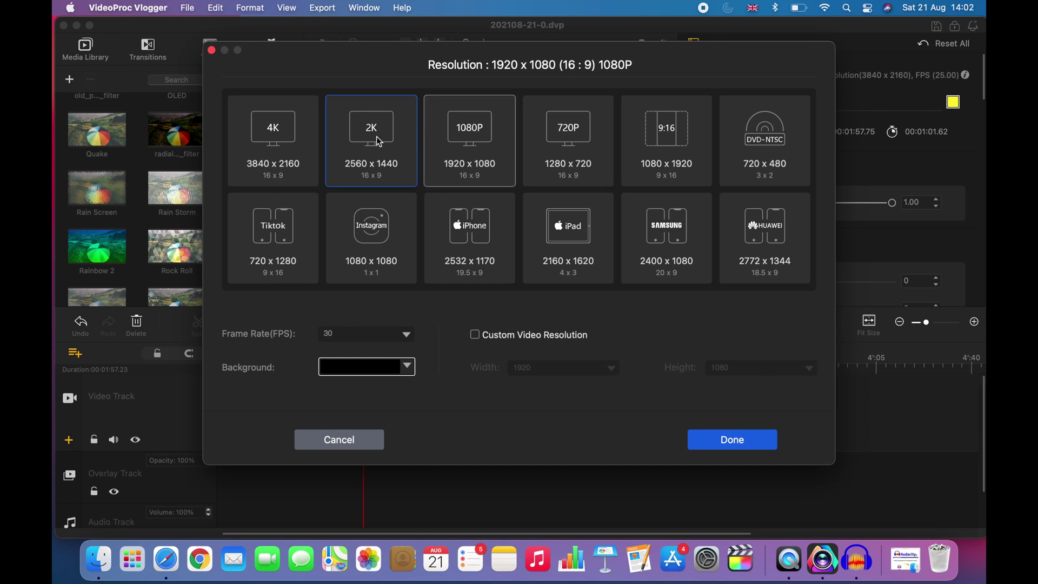
pyautogui.click(281, 143)
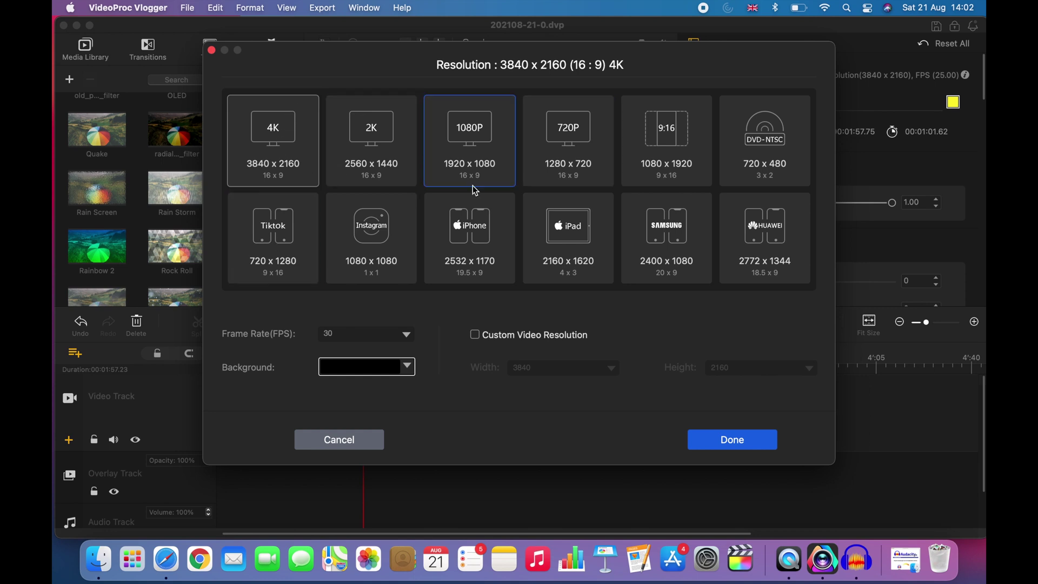
pyautogui.click(718, 444)
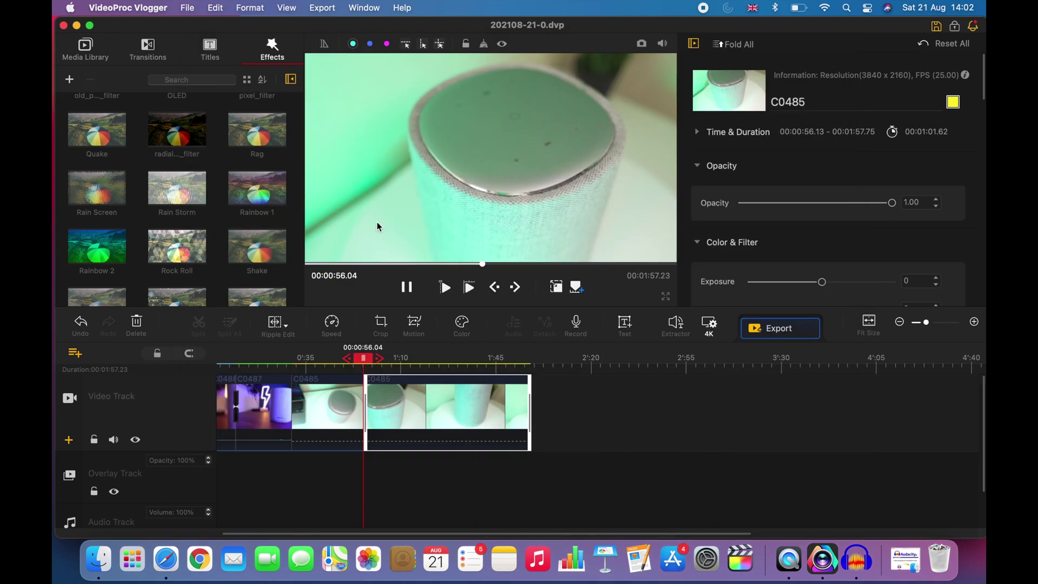
# - Apply the Move Right motion preset to clip C0485
pyautogui.scroll(-3, 292, 162)
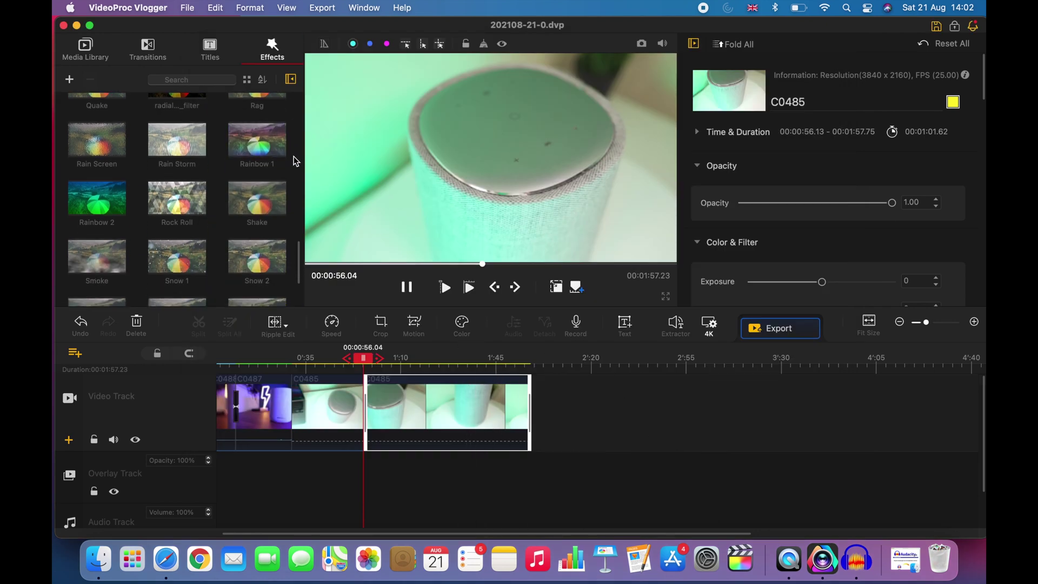
pyautogui.click(419, 330)
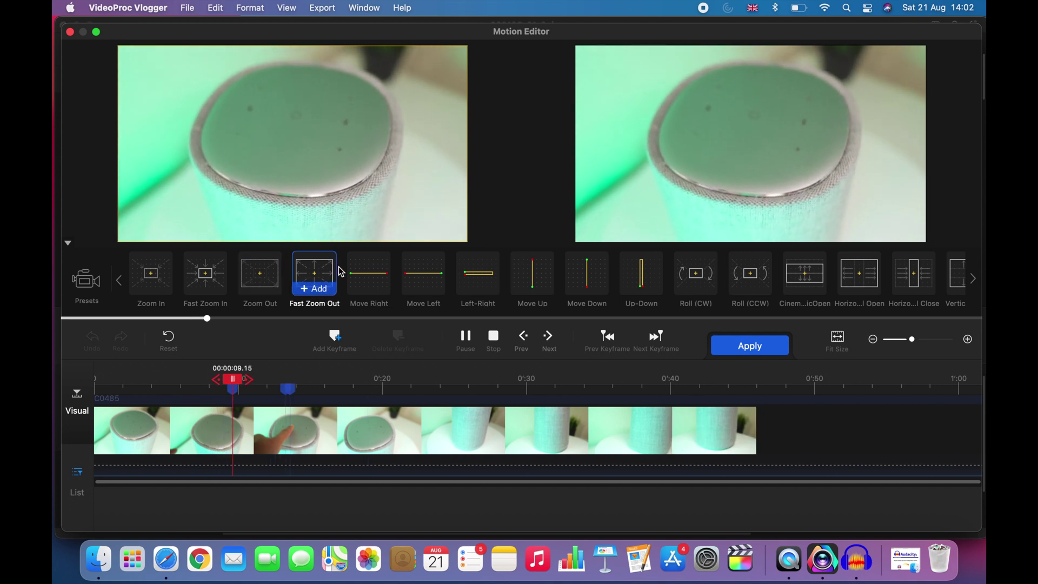
pyautogui.click(373, 291)
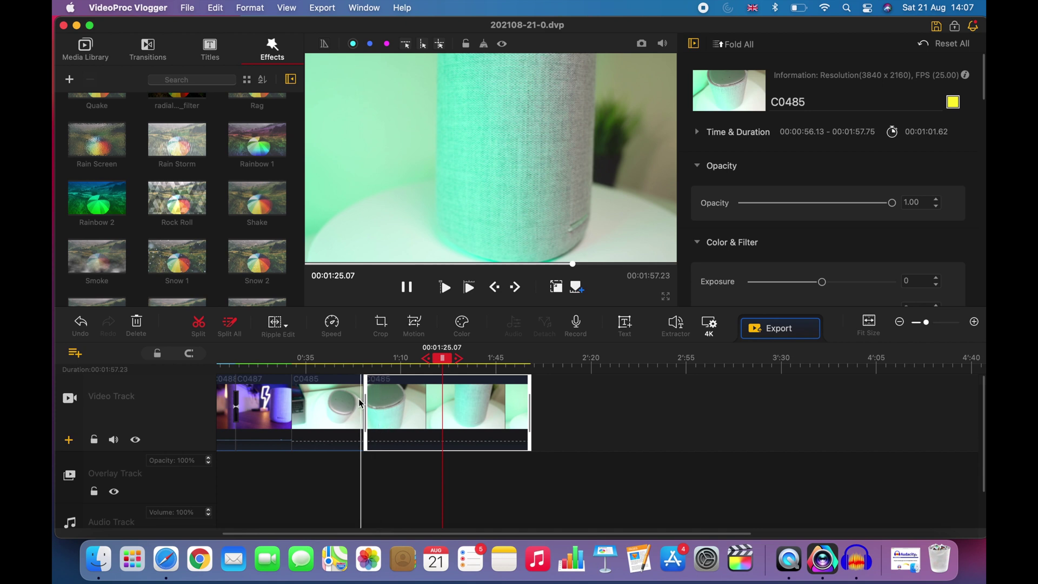
pyautogui.click(331, 327)
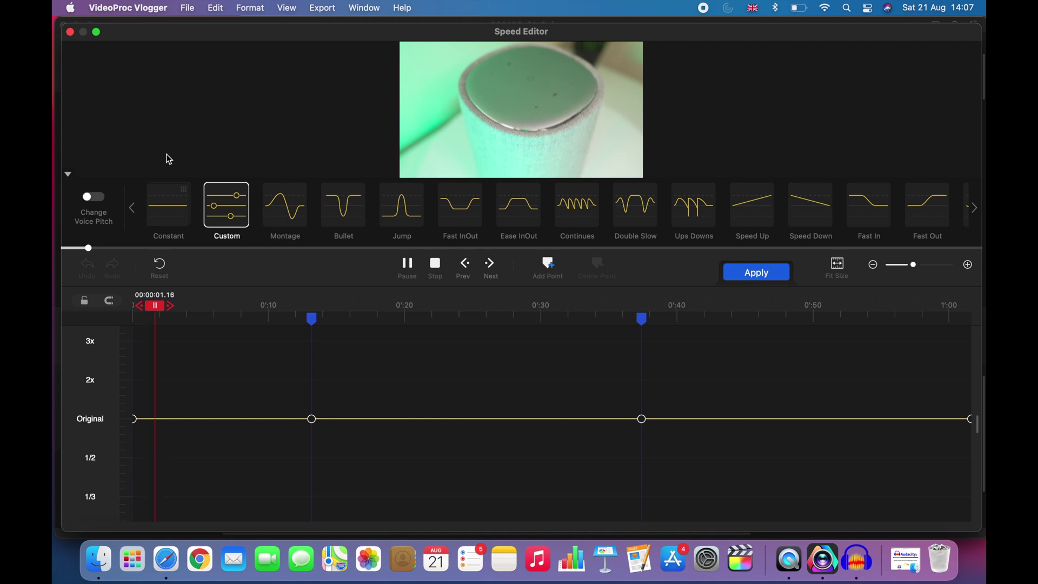
pyautogui.click(70, 32)
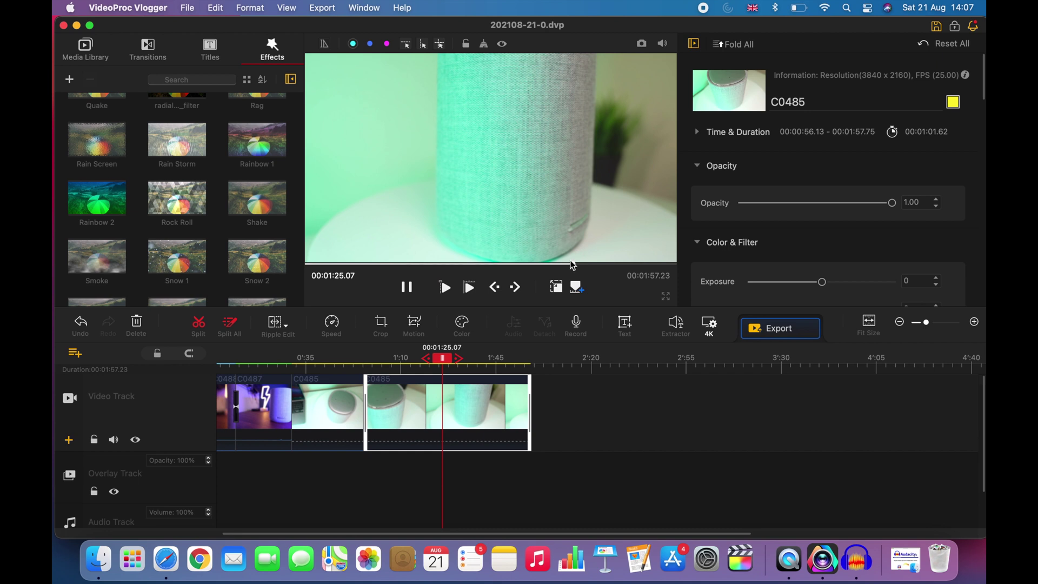
pyautogui.scroll(-3, 114, 416)
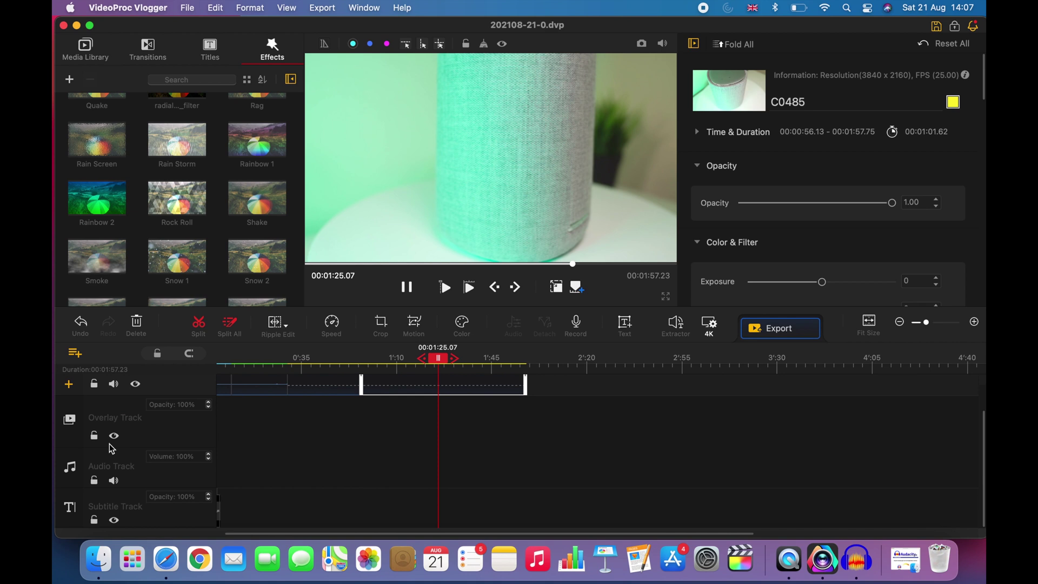
pyautogui.hscroll(1, 111, 448)
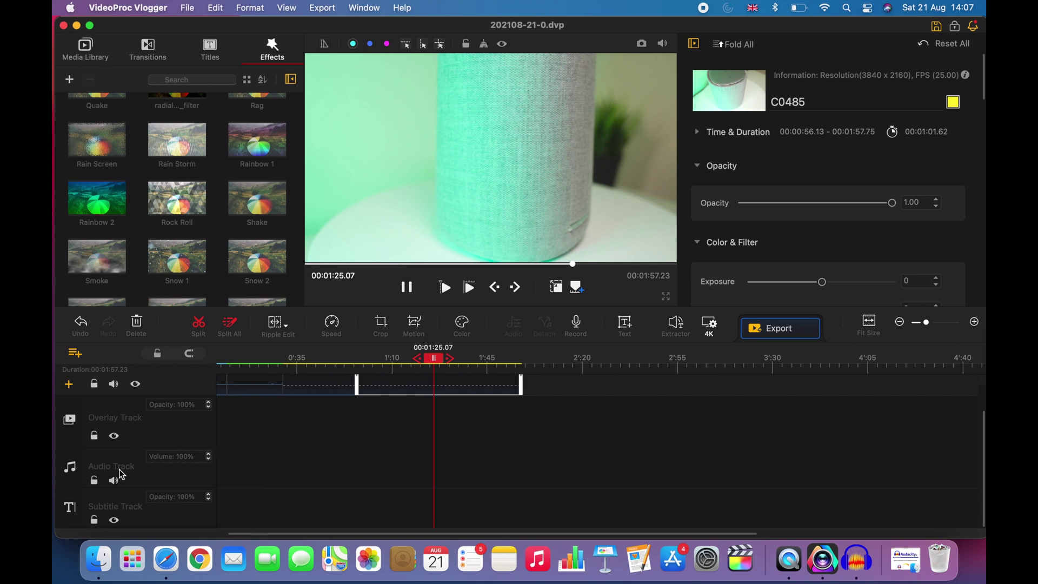
pyautogui.scroll(2, 104, 463)
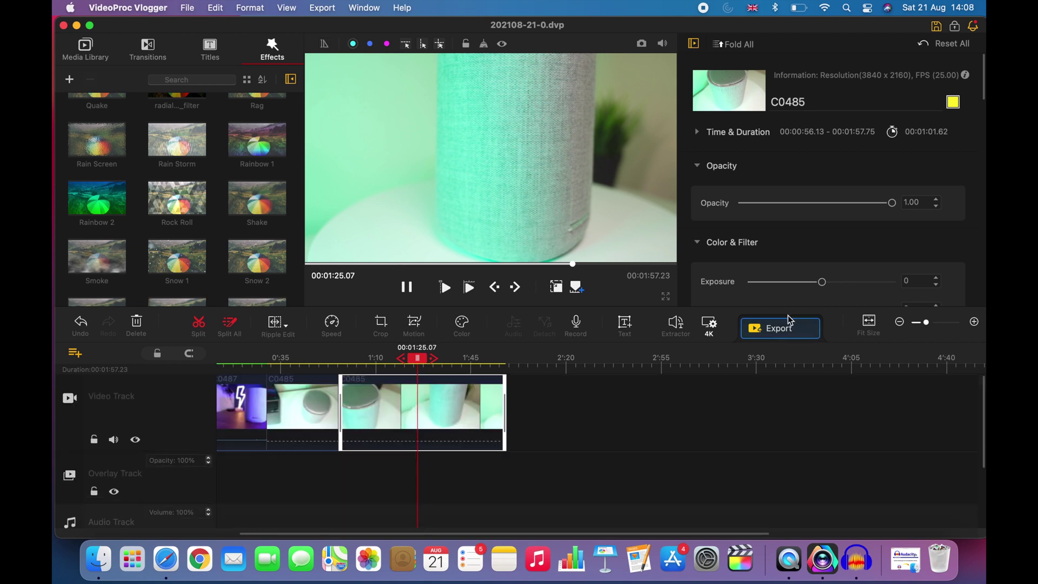
# - Set export quality to High, keeping 30 fps and a 44100 sample rate
pyautogui.click(766, 335)
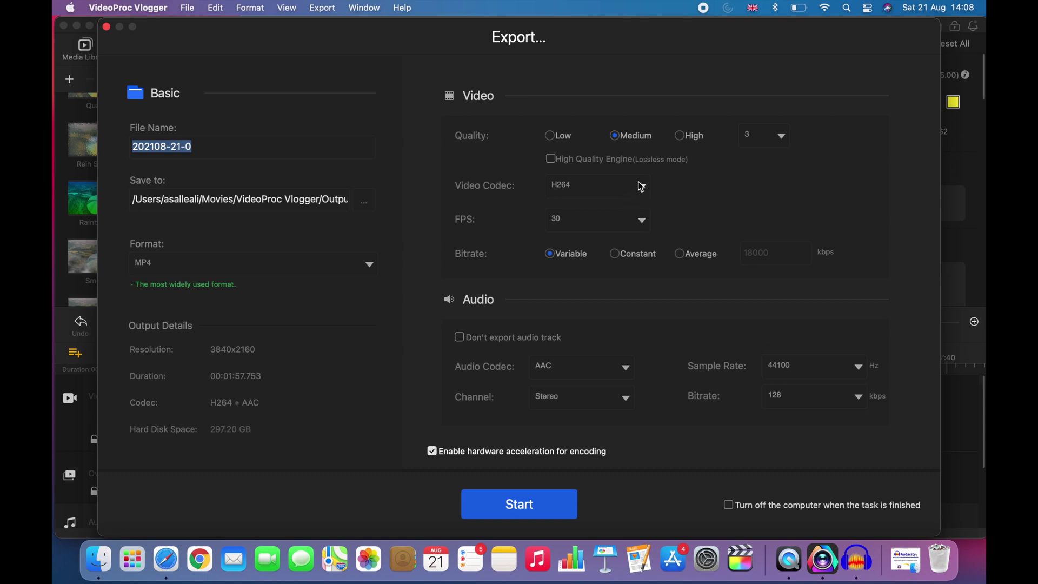
pyautogui.click(683, 137)
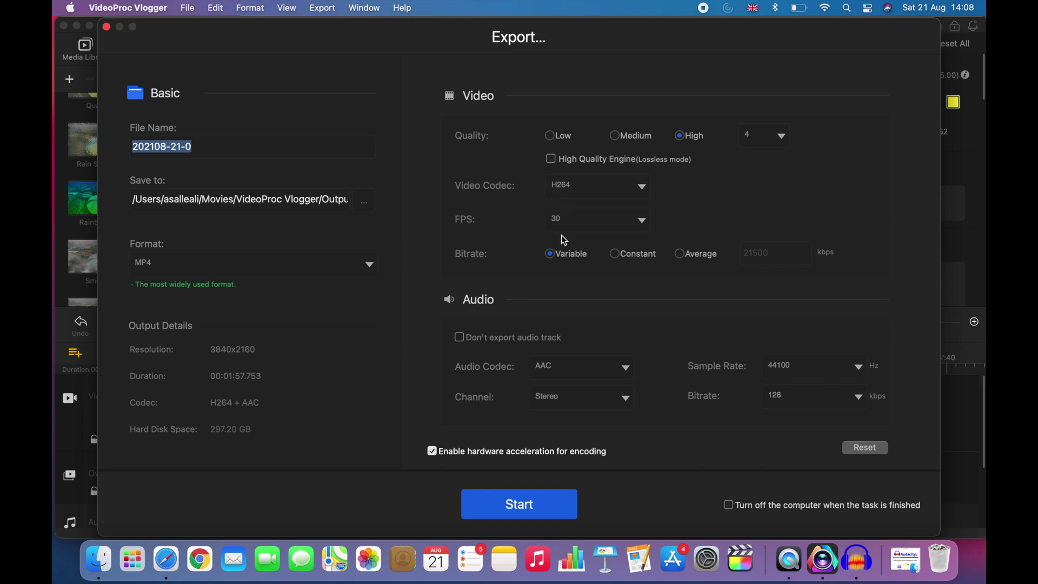
pyautogui.click(644, 222)
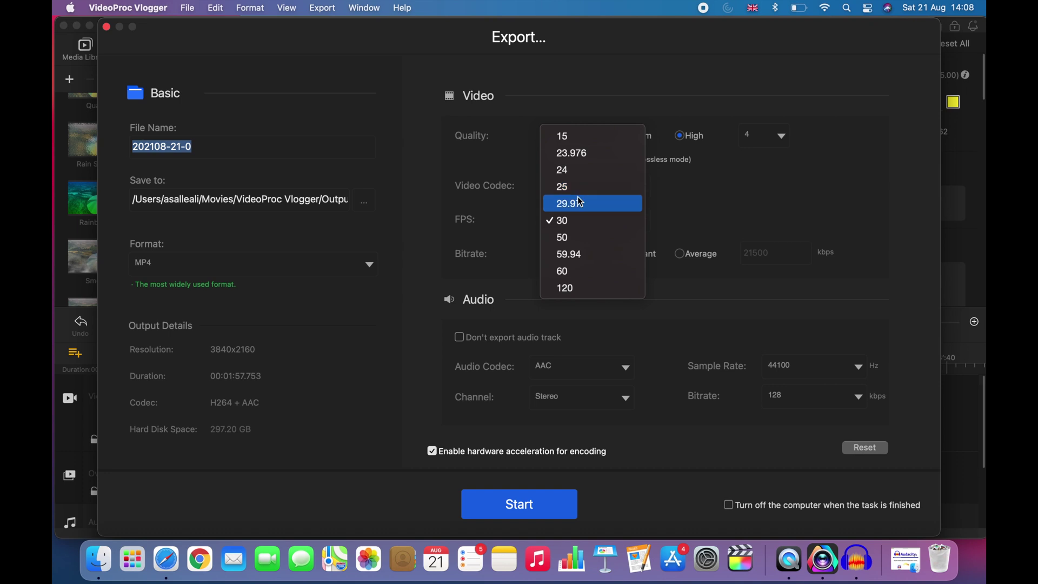
pyautogui.click(557, 225)
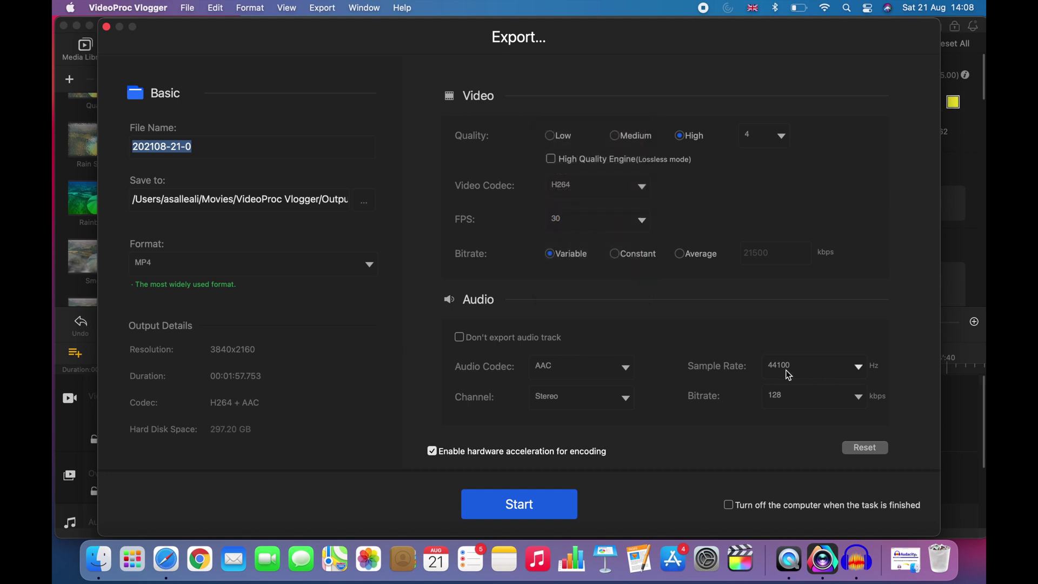
pyautogui.click(861, 369)
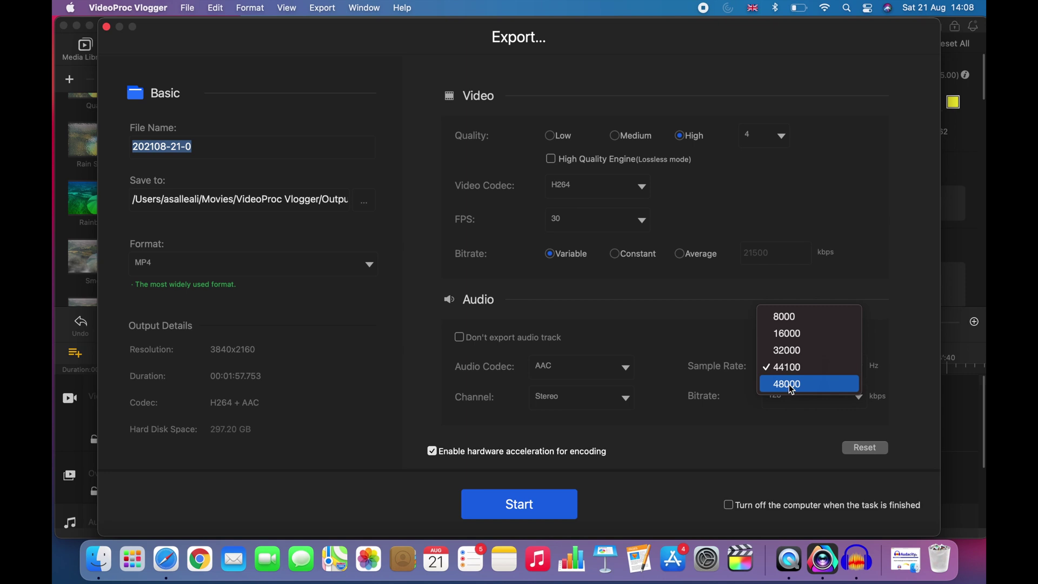
pyautogui.click(888, 248)
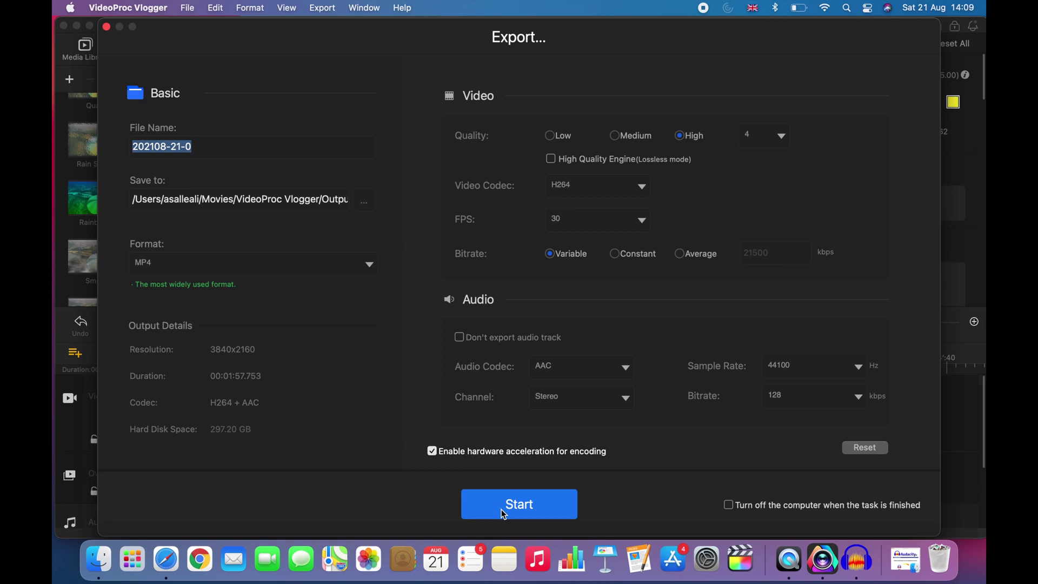
# - Name the output 'videoProc Vlogger Demo' and keep the MP4 format
pyautogui.write('videoProc Vlogger Demo')
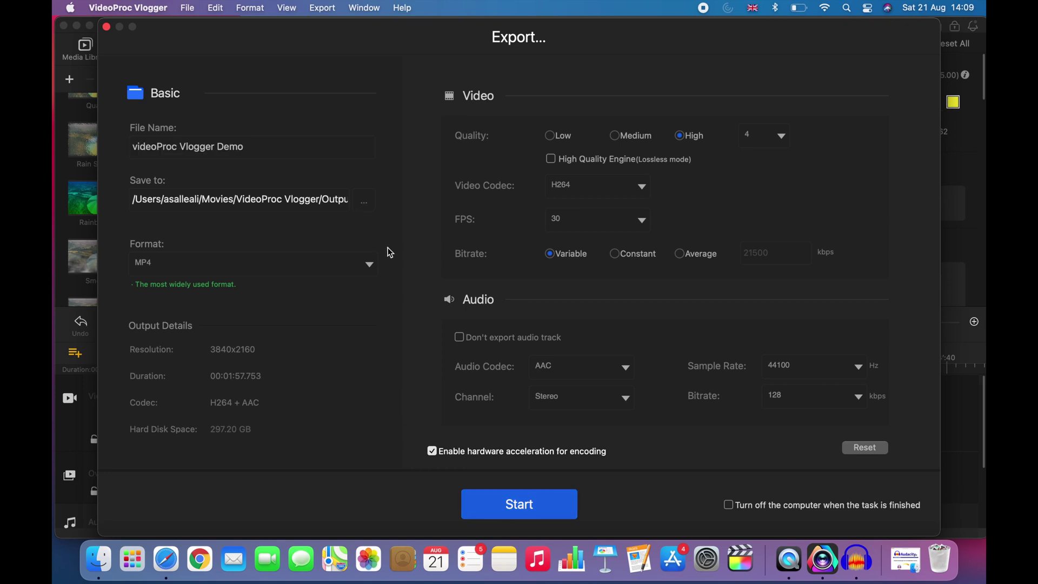
pyautogui.click(377, 264)
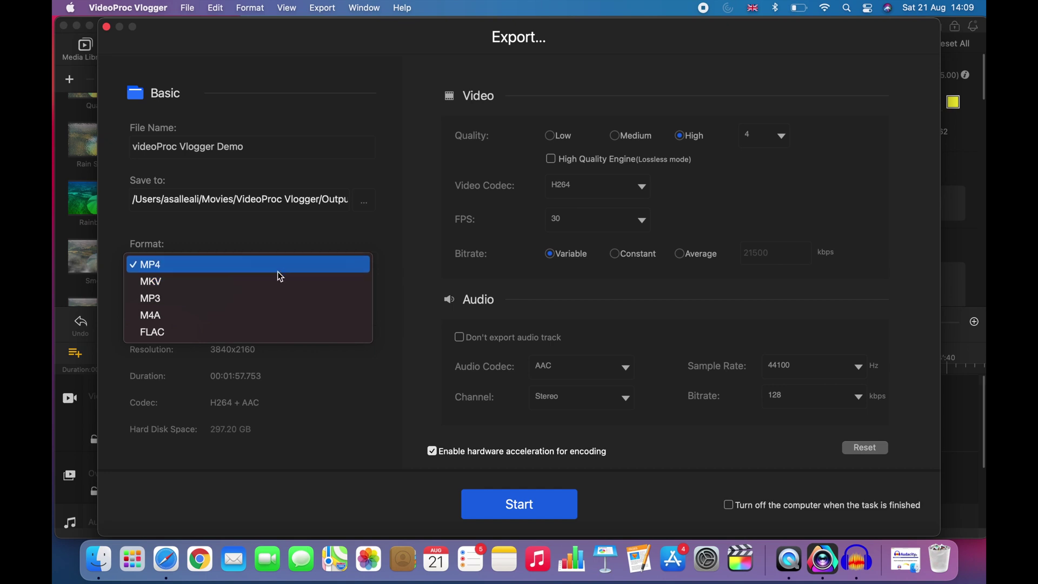
pyautogui.click(382, 230)
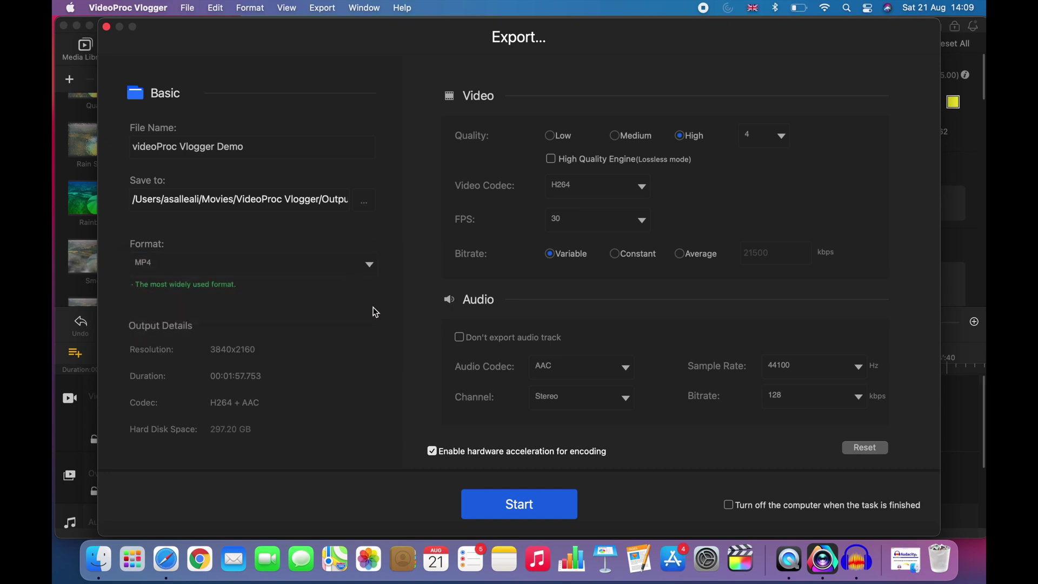
# - Begin rendering the 'videoProc Vlogger Demo' 4K MP4 export
pyautogui.click(500, 507)
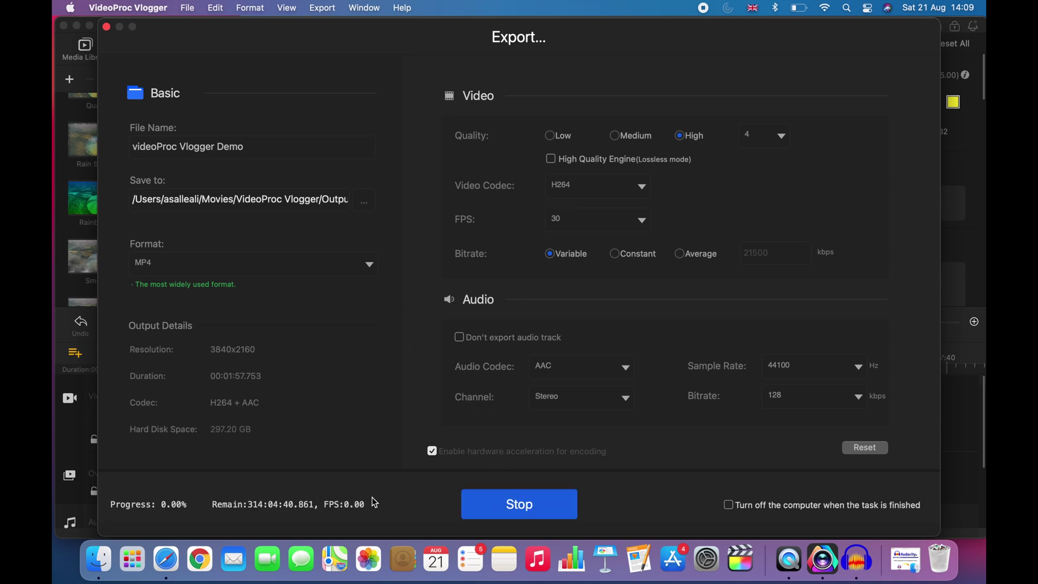